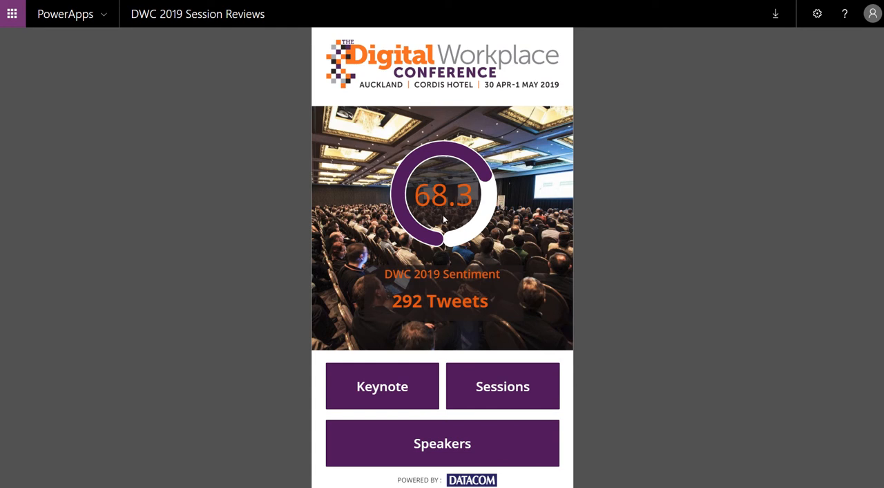
Examine the radial gauge example in the blog article on advanced PowerApps visualizations with dynamic SVGs.
key(F5)
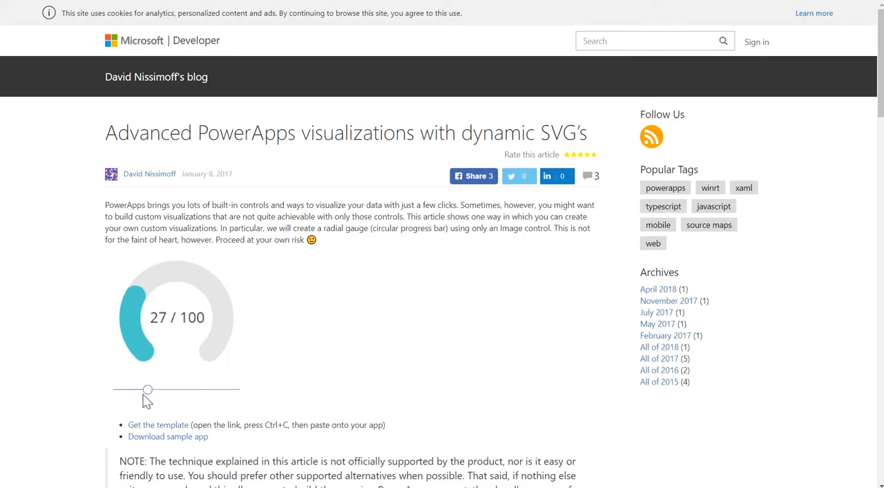
drag(145, 392, 220, 395)
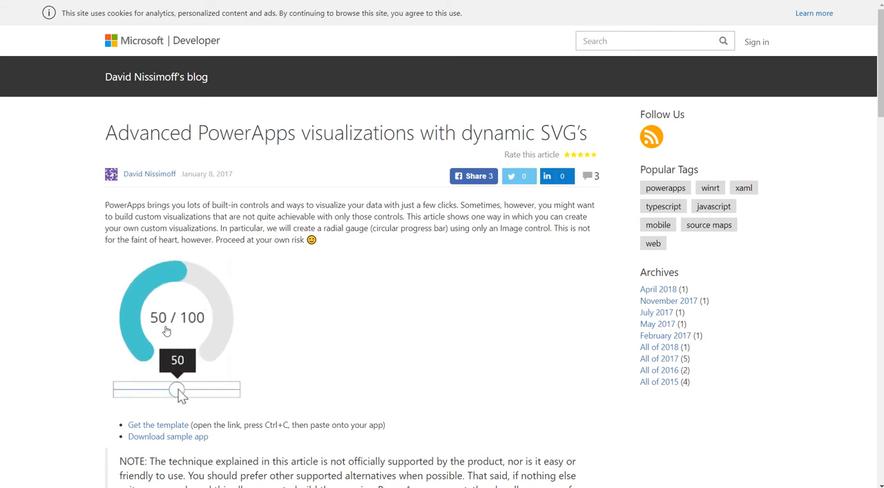
scroll(179, 391, down, 3)
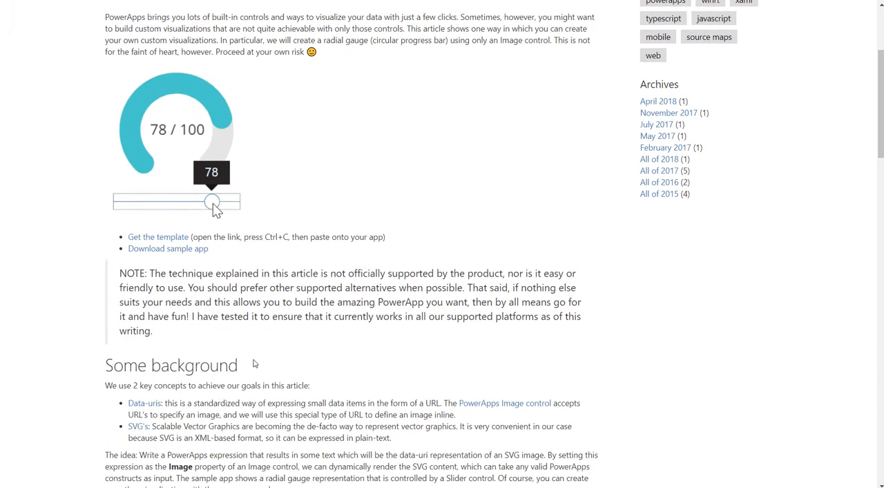
scroll(262, 345, up, 3)
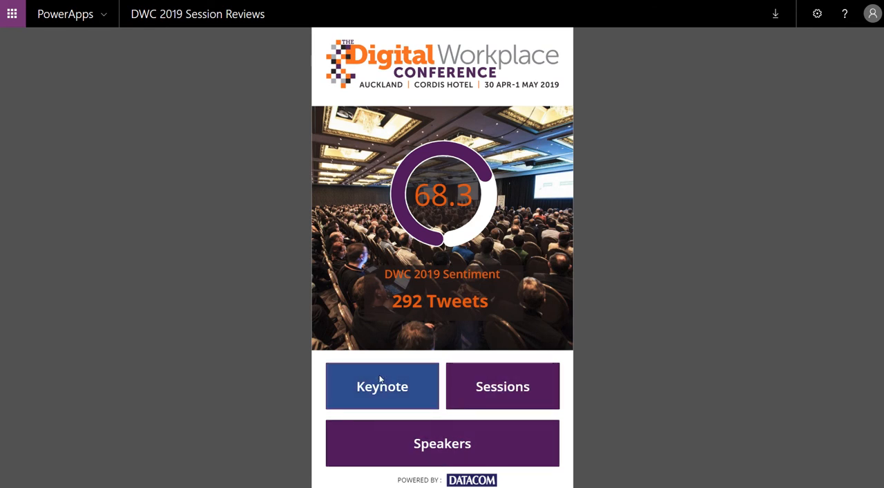
View the details of the keynote "How Technology is Saving lives – a Patient's Story" and its rating form with the feedback field.
click(382, 378)
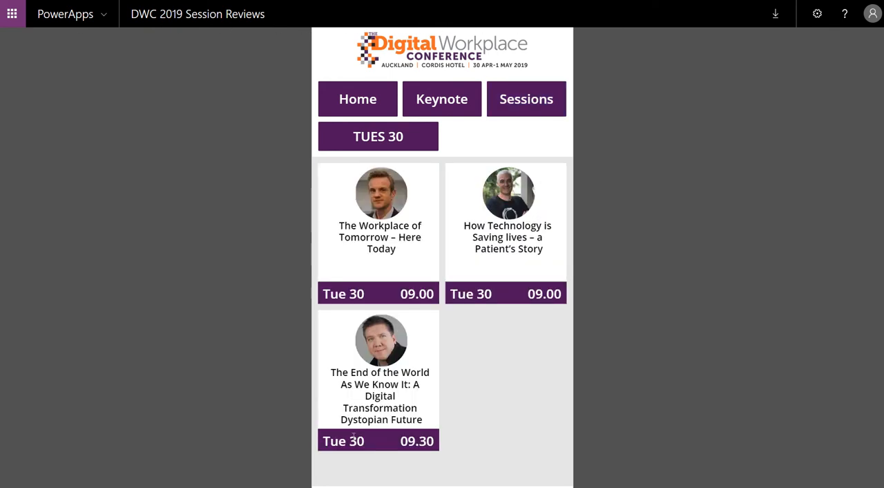
click(497, 259)
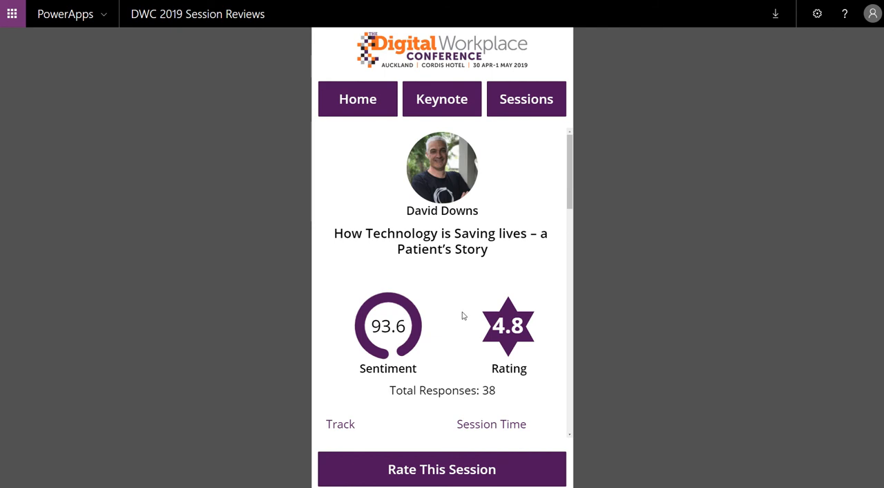
scroll(462, 312, down, 1)
scroll(459, 310, down, 3)
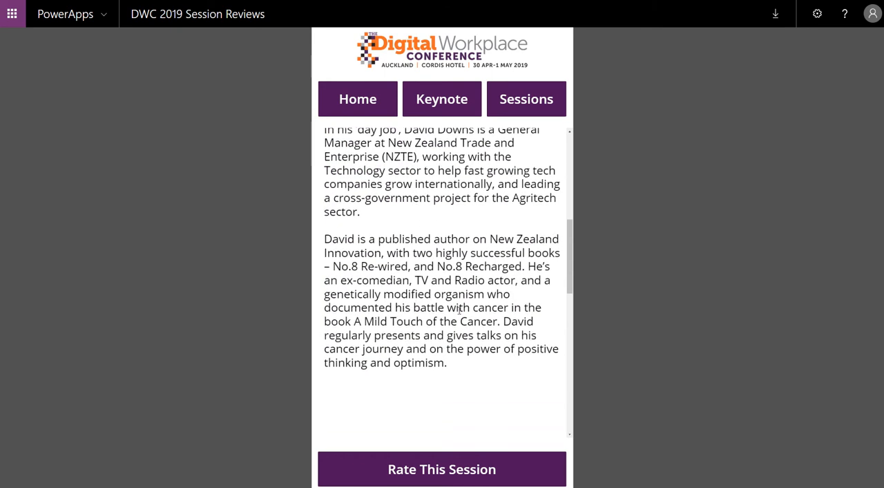
scroll(459, 311, up, 1)
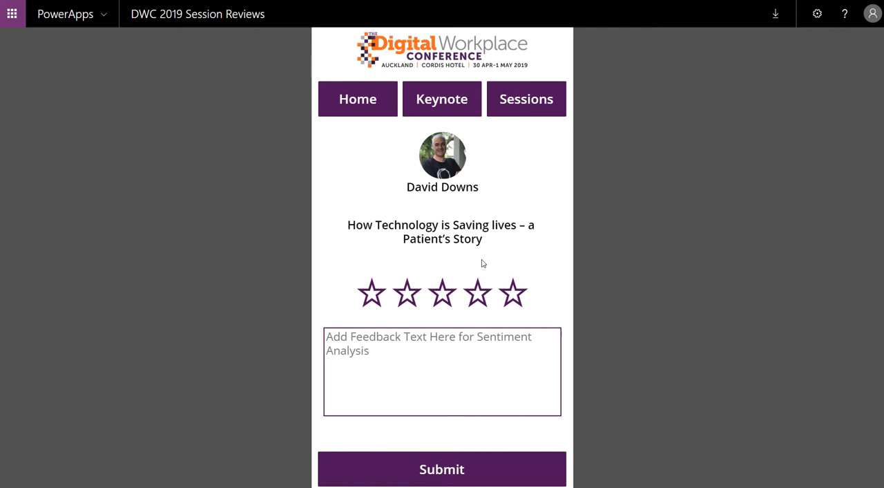
click(339, 341)
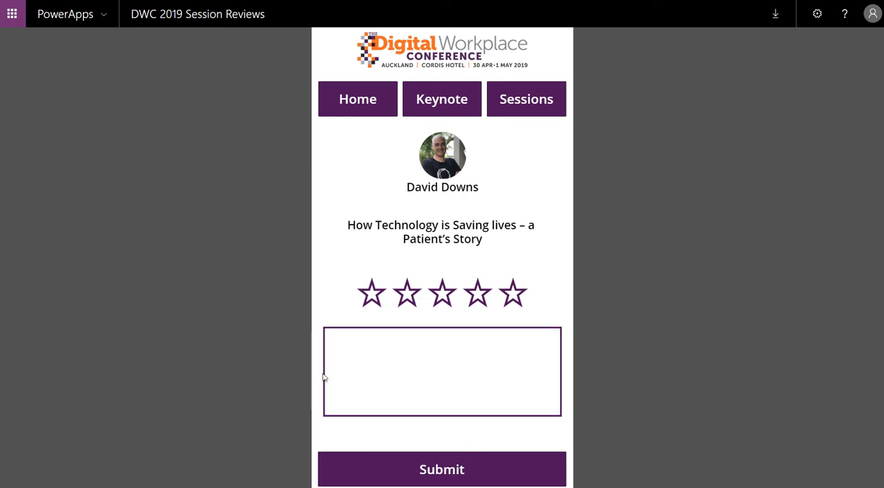
Browse the Wednesday 1 sessions and view the details of "Give your PowerApps and Flows some Vision, Language and Feeling".
click(360, 98)
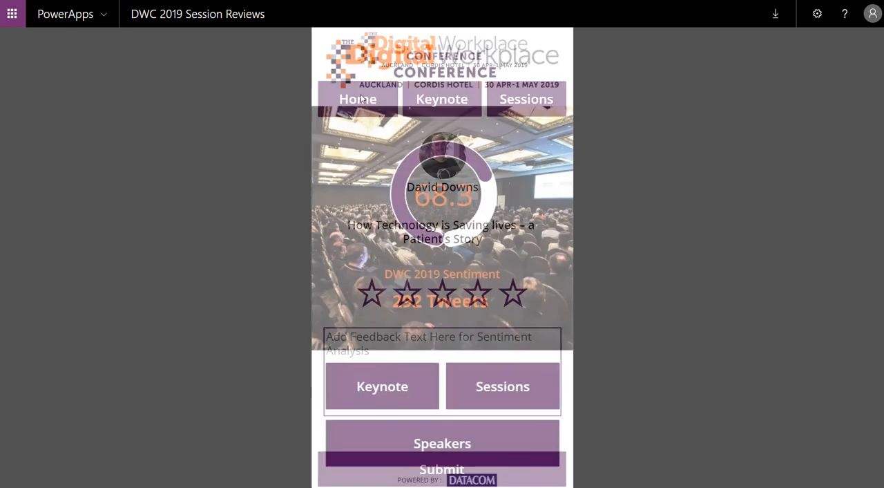
click(483, 386)
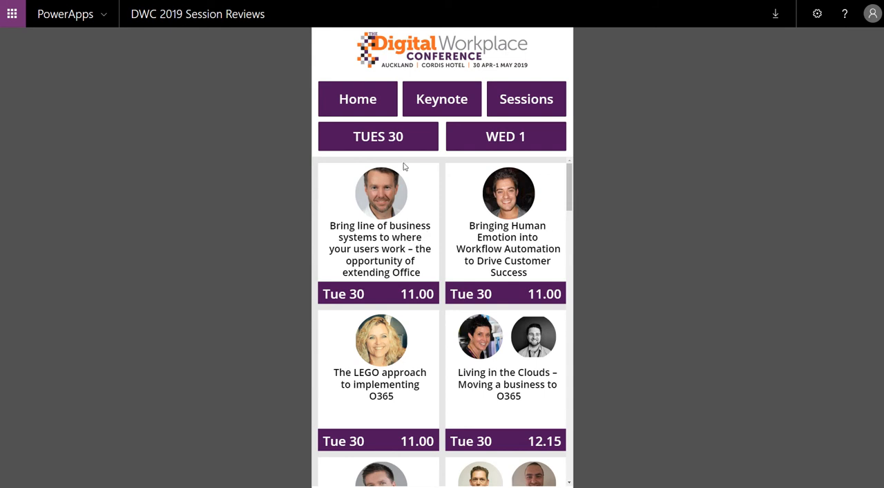
click(503, 138)
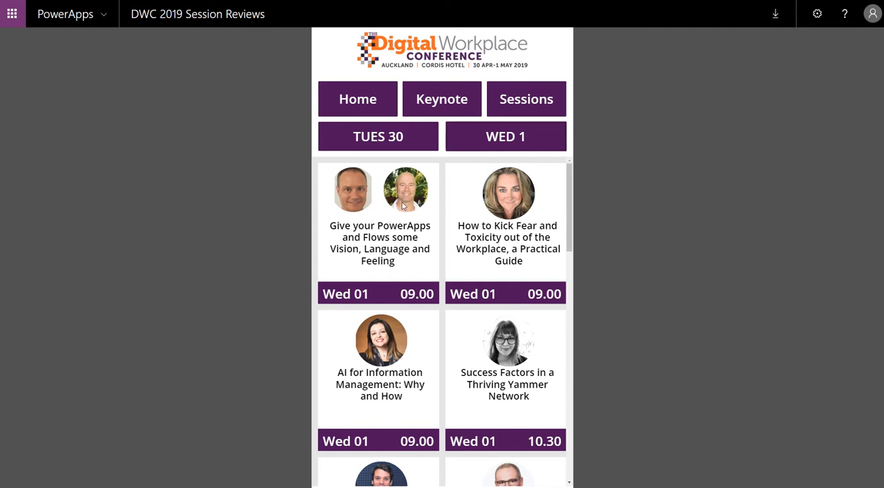
scroll(423, 313, down, 6)
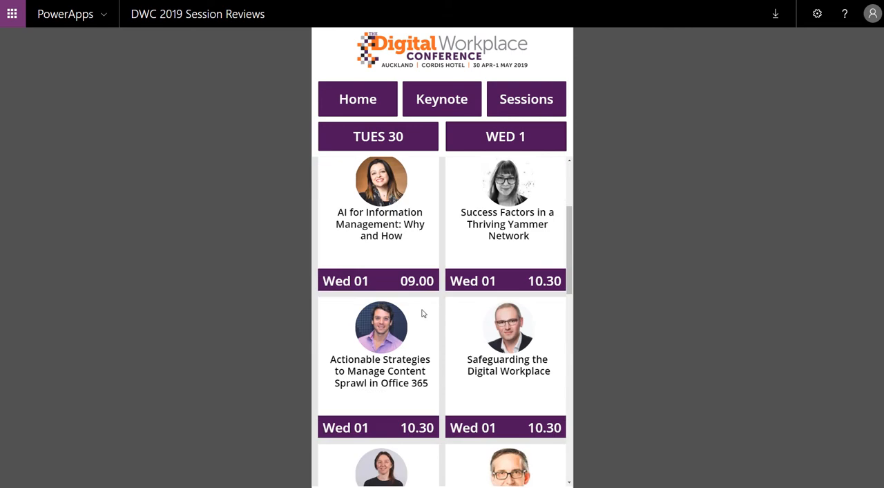
scroll(423, 313, down, 1)
scroll(419, 297, up, 7)
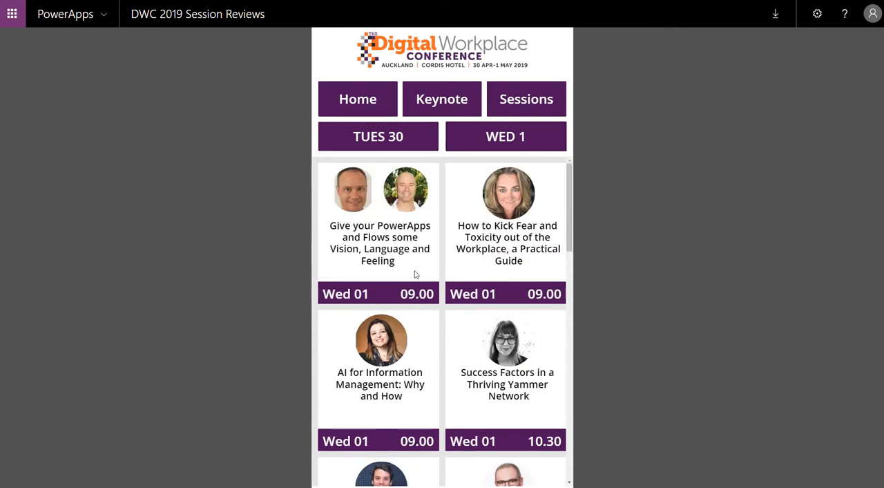
click(384, 239)
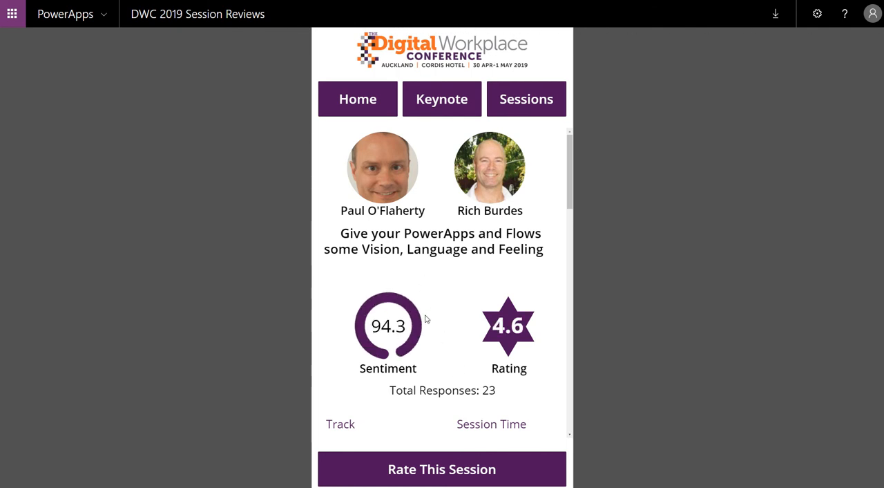
Return to the app's home screen and browse the speakers' sentiment scores and ratings.
click(380, 117)
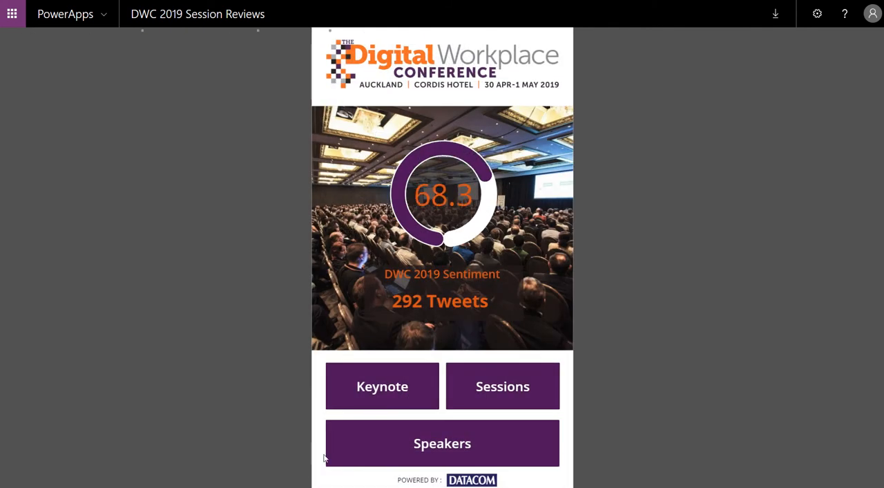
click(394, 444)
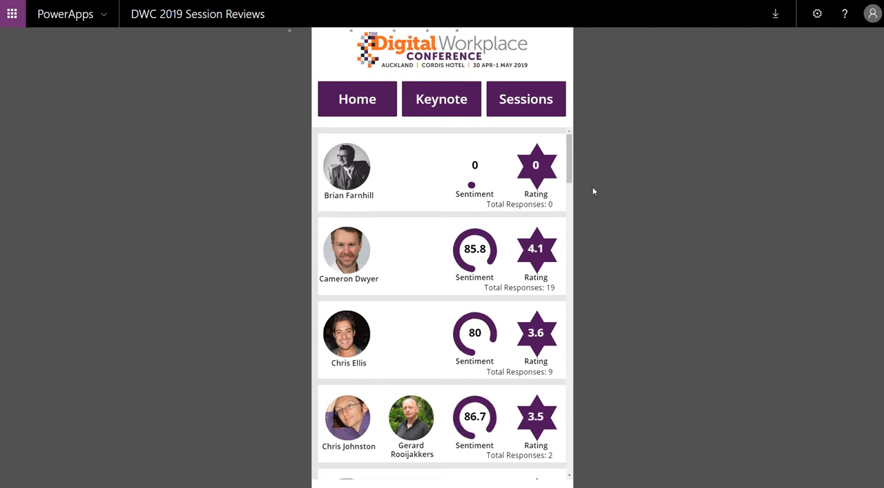
drag(572, 162, 573, 298)
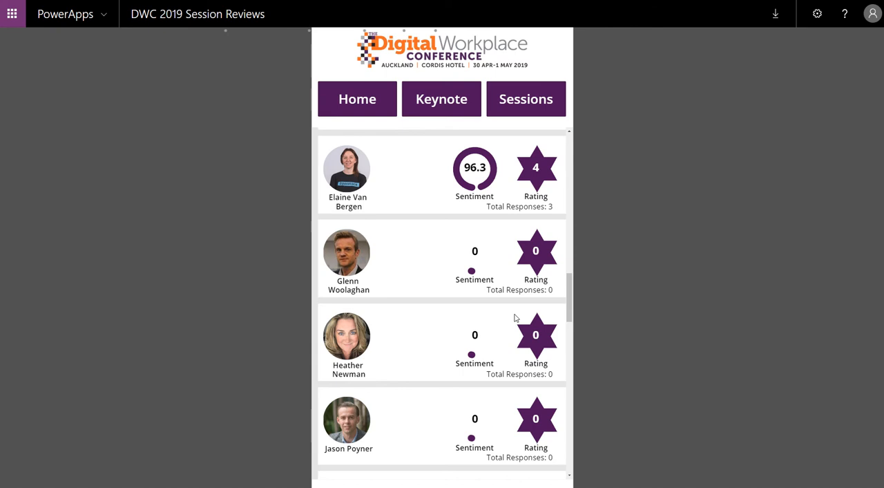
scroll(523, 256, down, 1)
scroll(522, 256, down, 5)
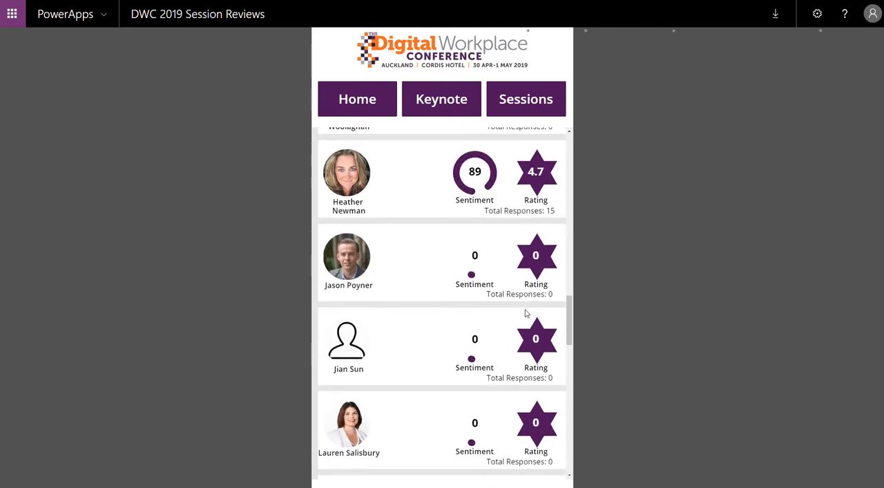
scroll(522, 310, up, 4)
scroll(474, 309, up, 3)
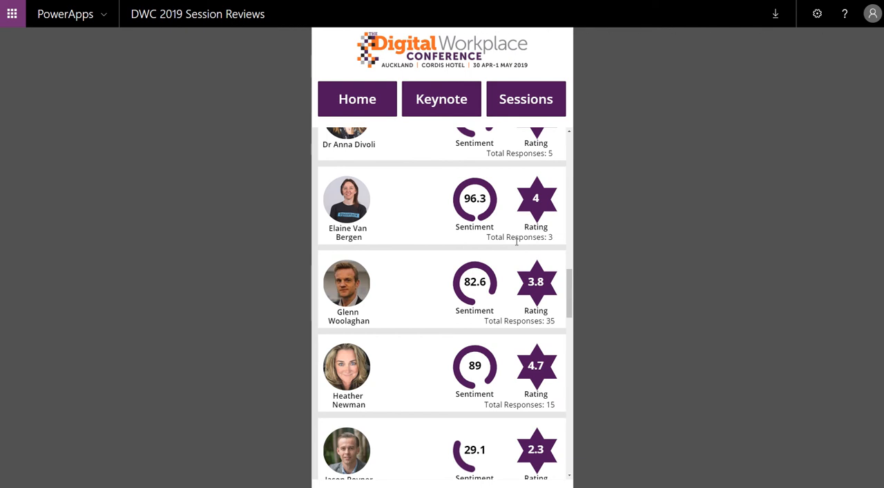
scroll(517, 241, up, 2)
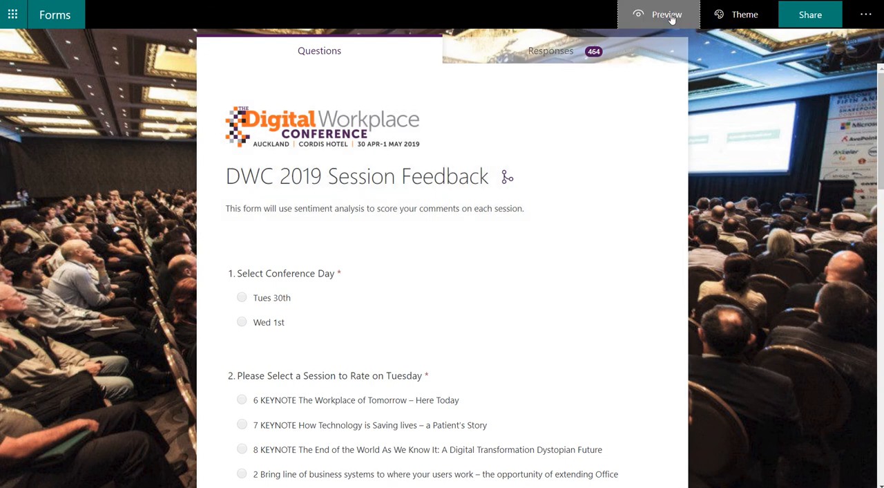
Preview the DWC 2019 Session Feedback form, choosing Tues 30th and the session "7 KEYNOTE How Technology is Saving lives – a Patient's Story".
click(665, 15)
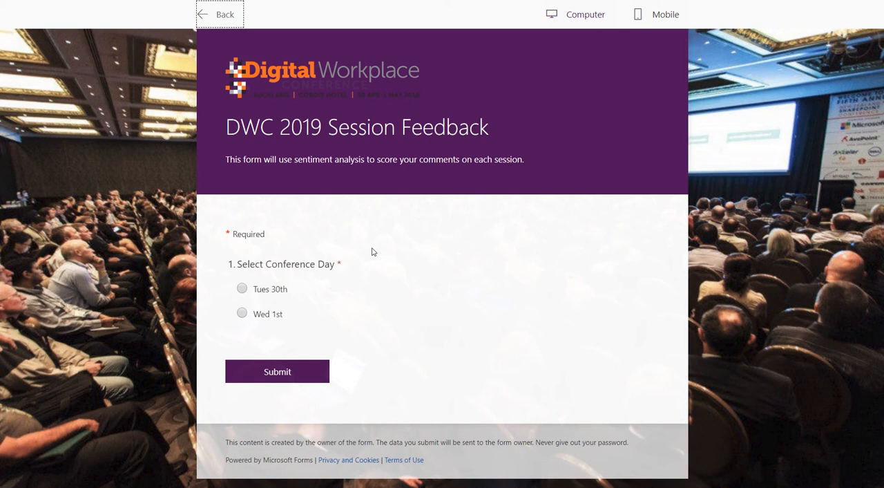
click(242, 288)
scroll(325, 284, down, 2)
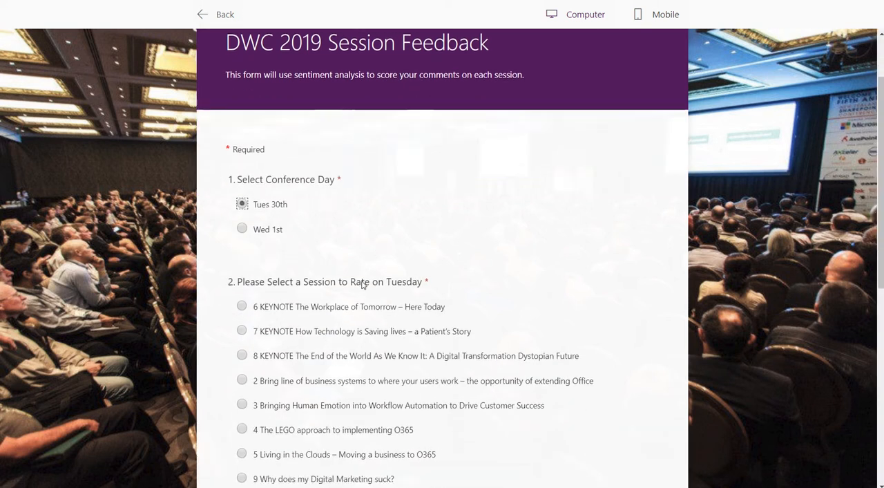
scroll(362, 284, down, 3)
click(242, 213)
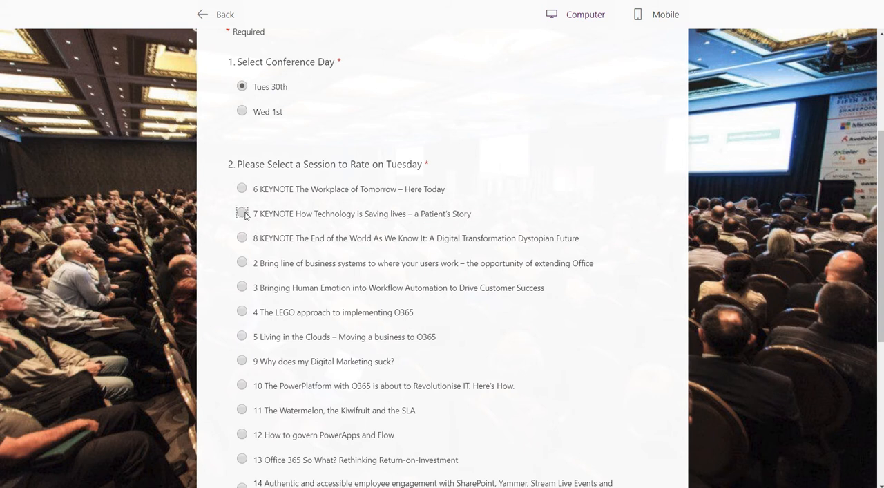
scroll(451, 260, down, 5)
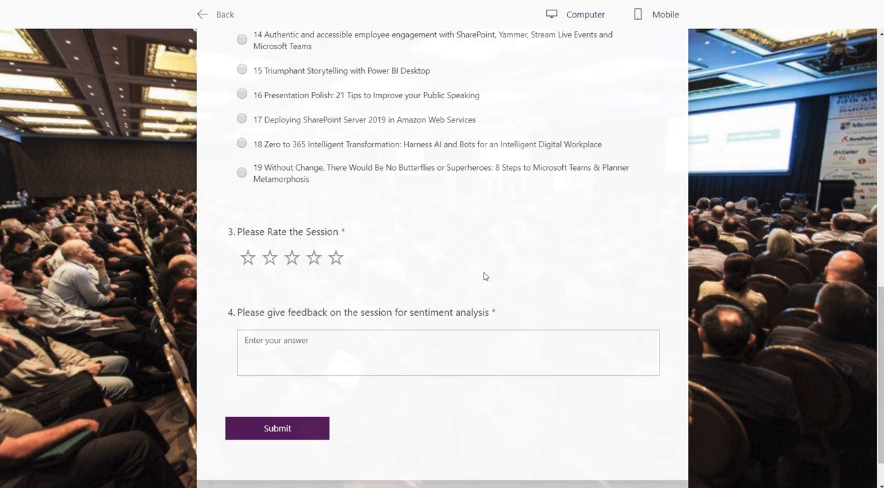
scroll(484, 276, up, 6)
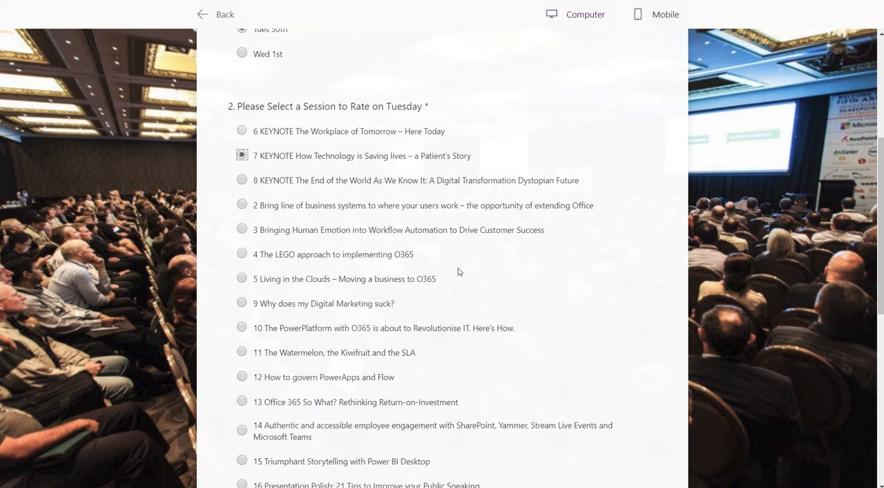
scroll(456, 269, up, 1)
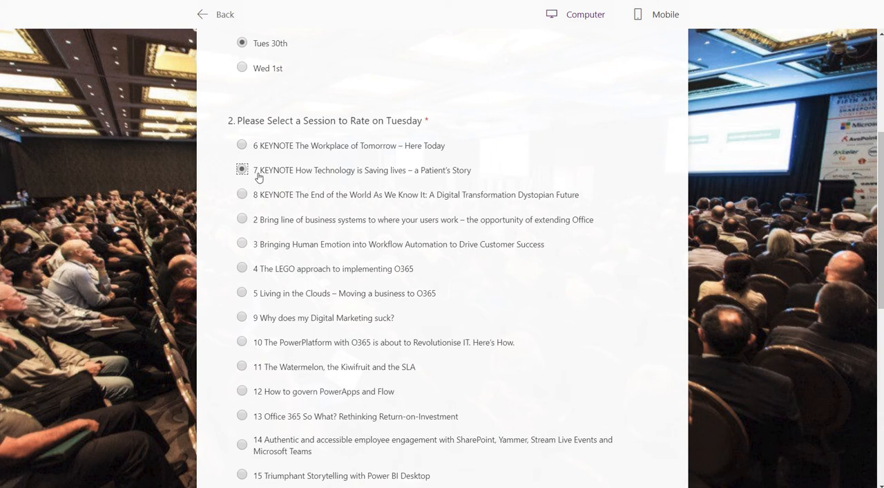
scroll(361, 258, up, 4)
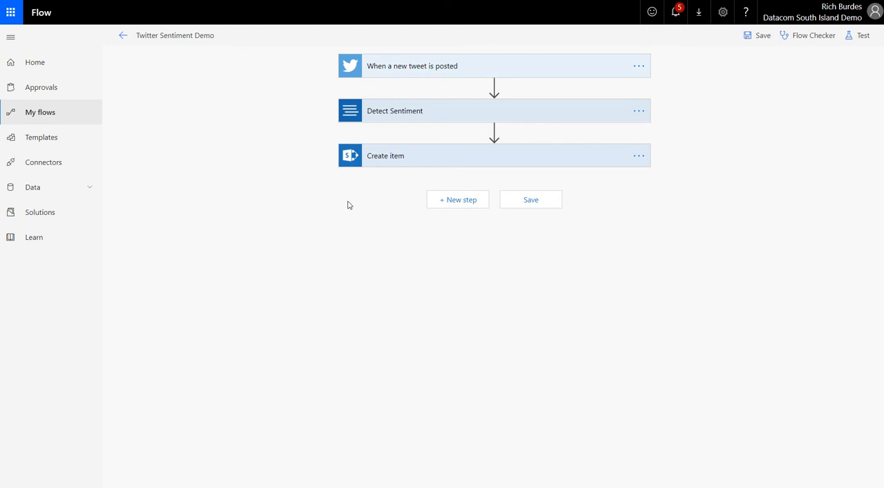
Expand the new-tweet trigger and the Detect Sentiment action of the Twitter Sentiment Demo flow to inspect their settings.
click(429, 70)
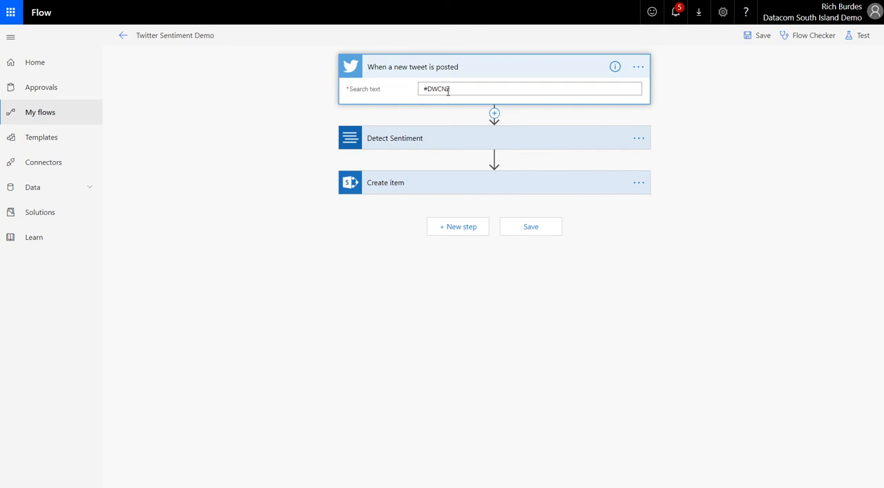
drag(424, 89, 450, 88)
click(389, 140)
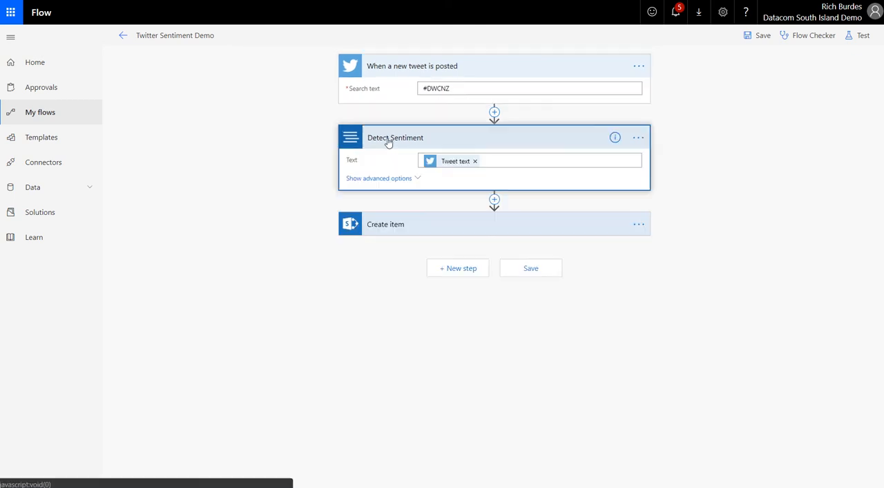
Start a new action between the tweet trigger and Detect Sentiment, and search the connectors and actions for "cognit".
click(494, 112)
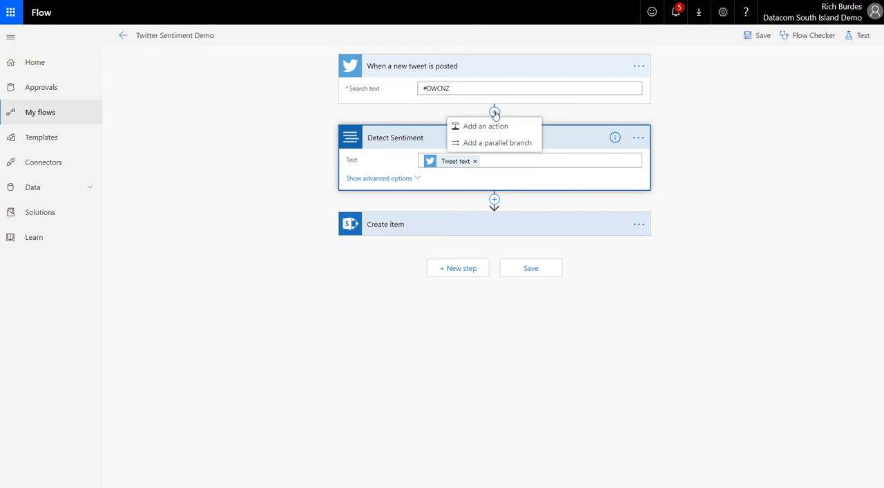
click(489, 127)
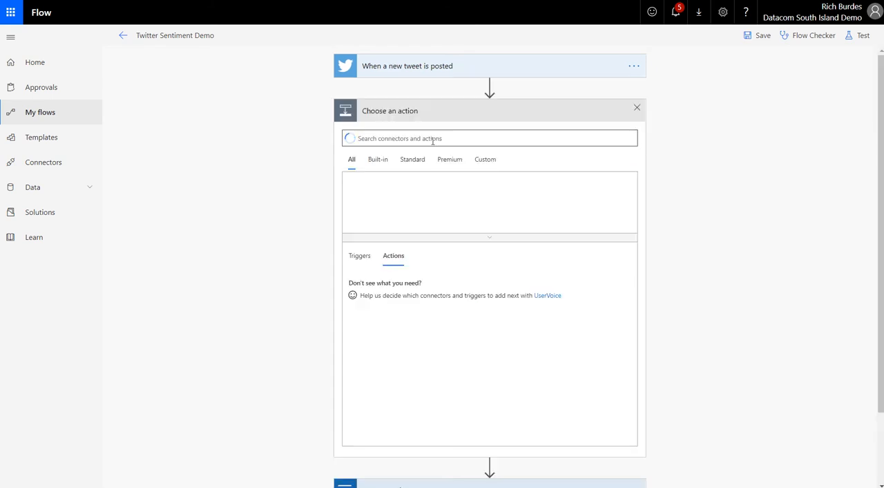
text(cog)
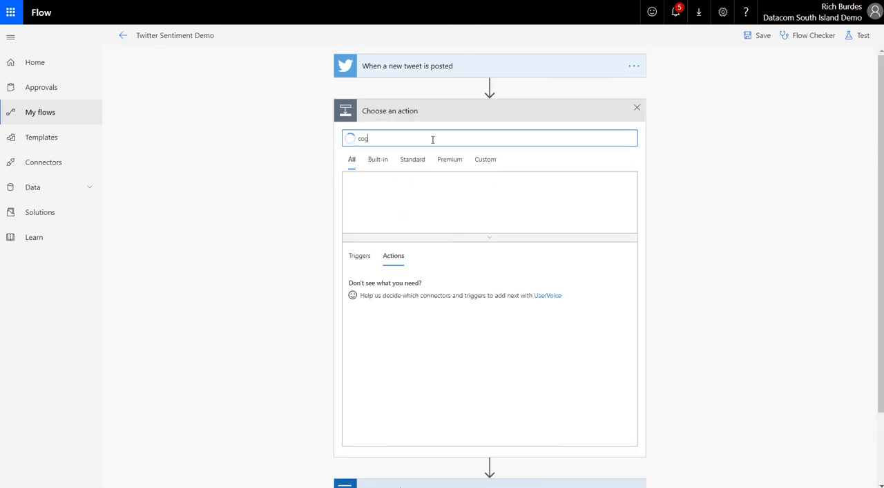
text(nit)
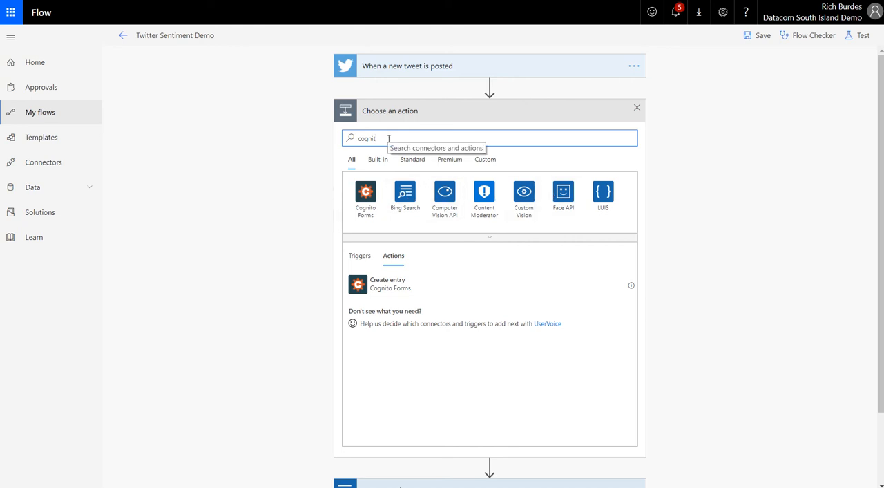
Search for "language" instead, view the actions of the Text Analytics connector, and discard the new action.
key(BackSpace)
key(BackSpace)
key(BackSpace)
key(BackSpace)
key(BackSpace)
key(BackSpace)
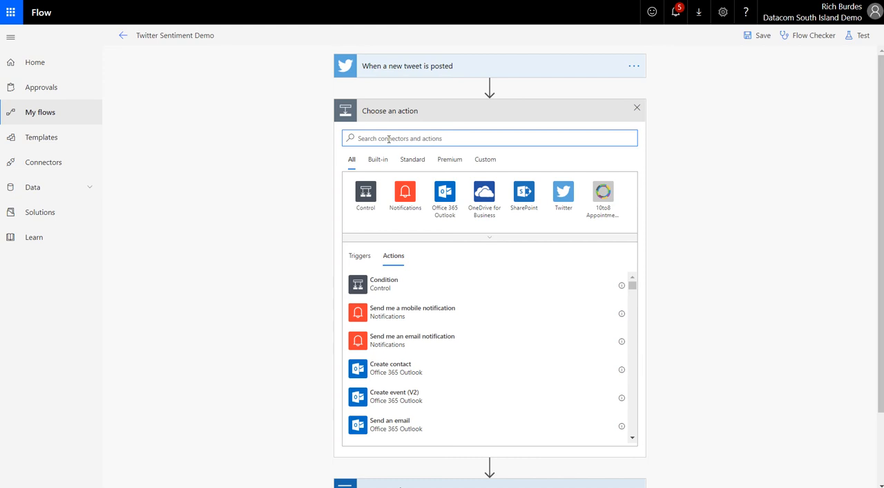
text(language)
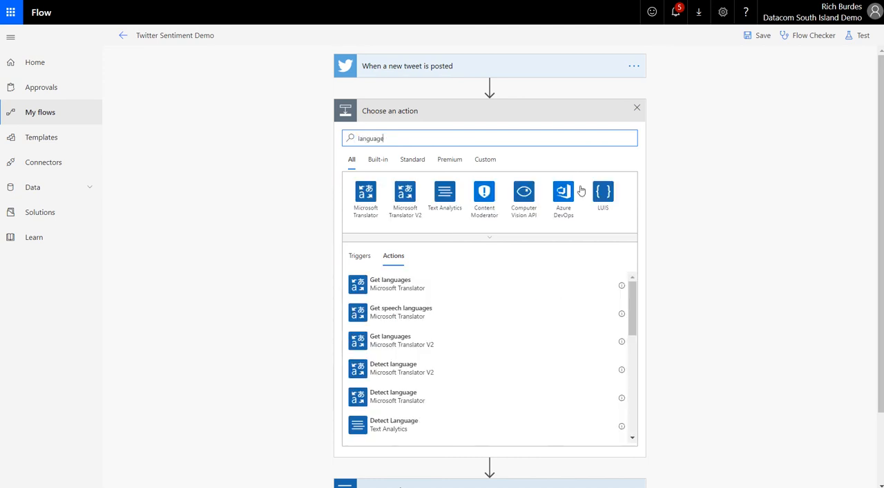
click(444, 193)
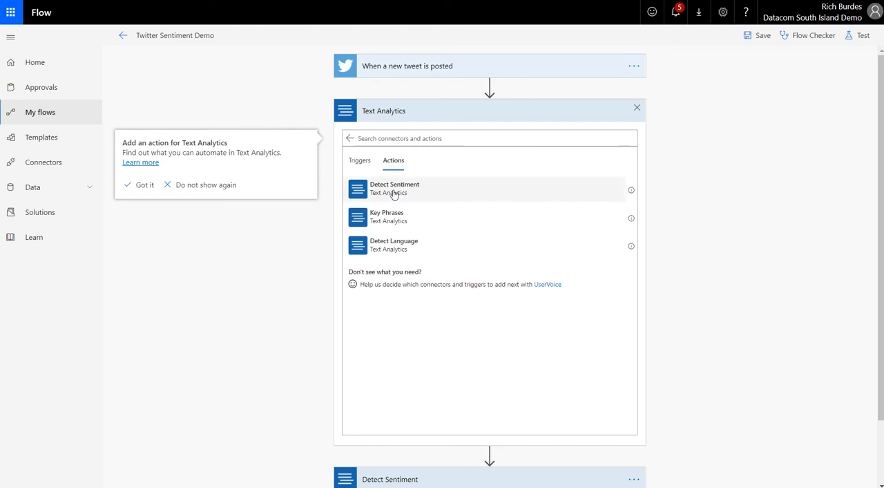
click(636, 108)
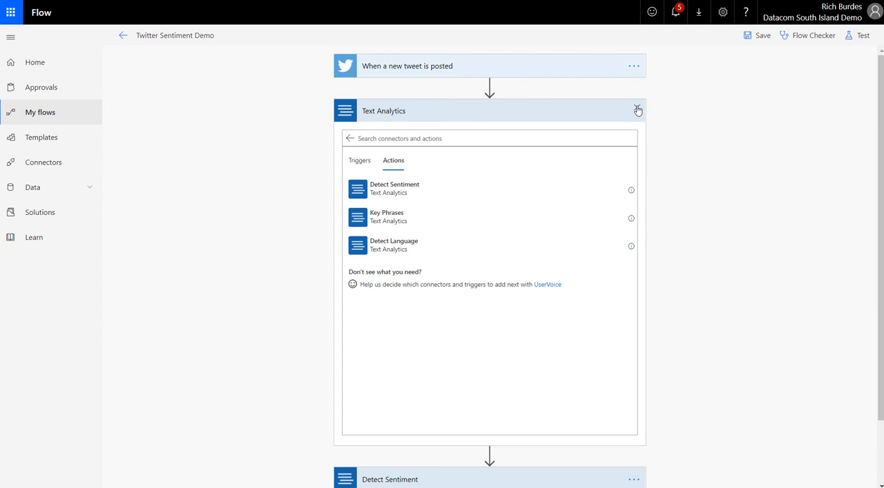
Show the advanced options of Detect Sentiment in the Twitter Sentiment Demo flow and expand its Create item action.
click(380, 111)
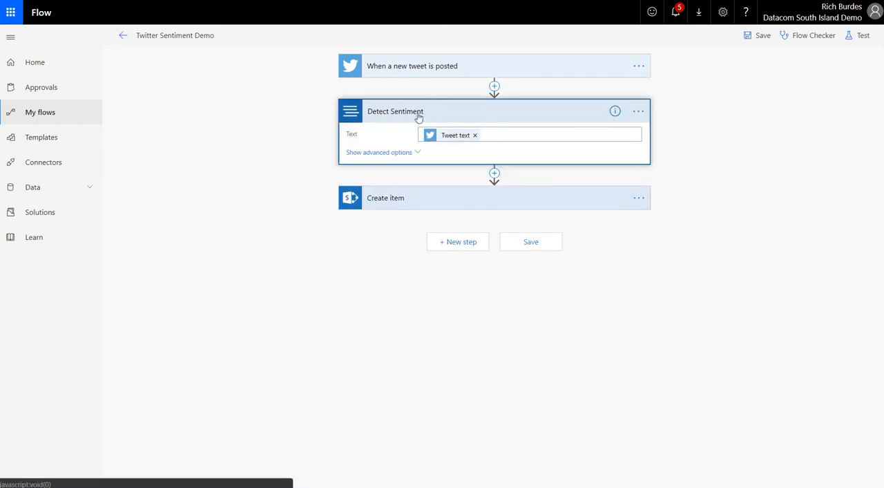
click(493, 134)
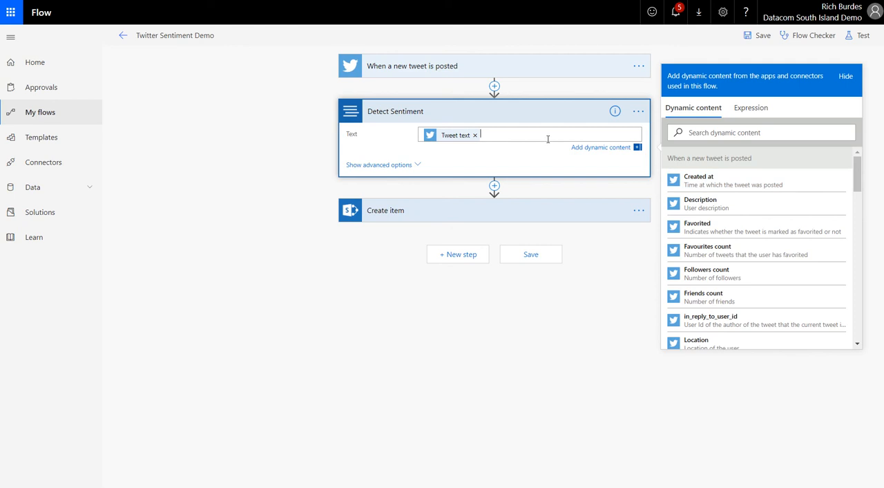
click(399, 166)
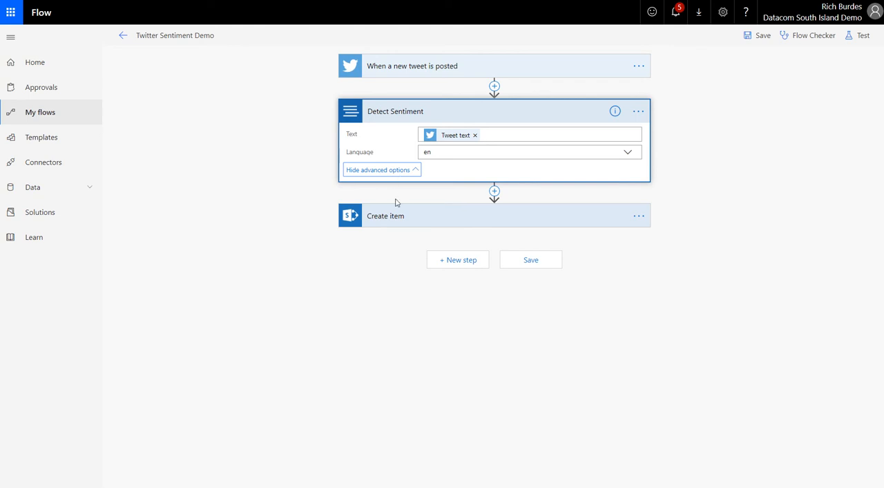
click(259, 133)
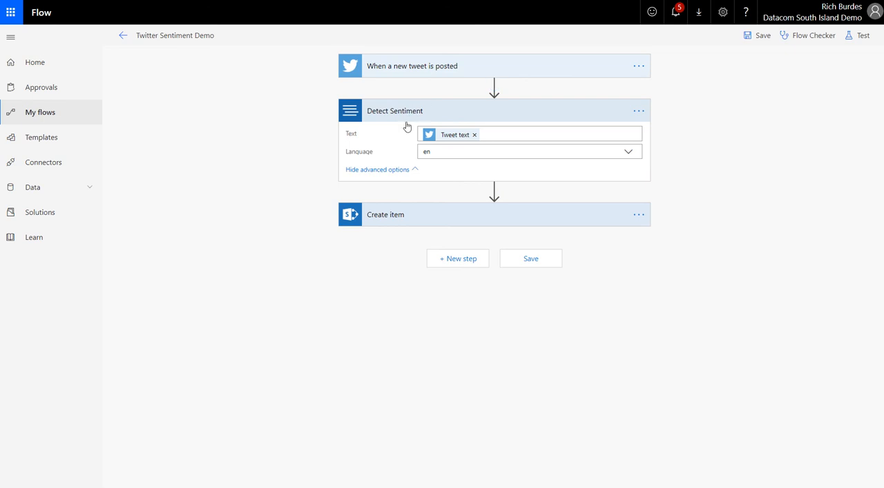
click(384, 218)
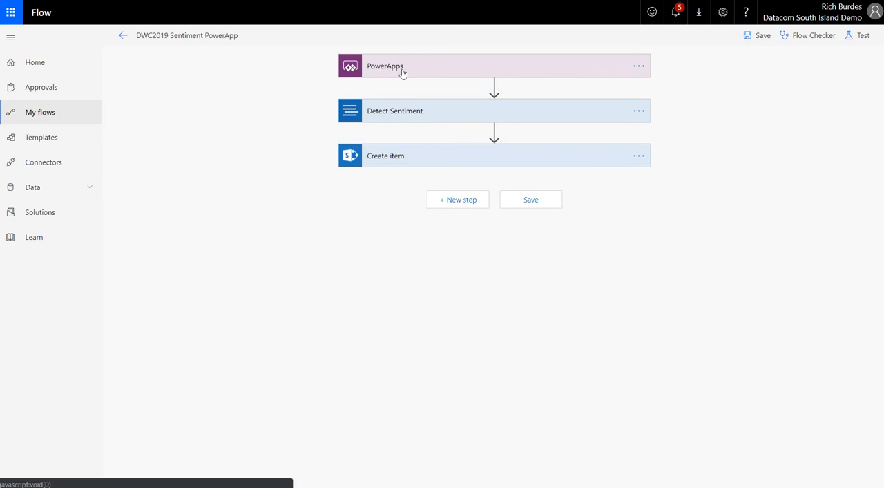
In the DWC2019 Sentiment PowerApp flow, expand Detect Sentiment and Create item to inspect their field mappings.
click(380, 113)
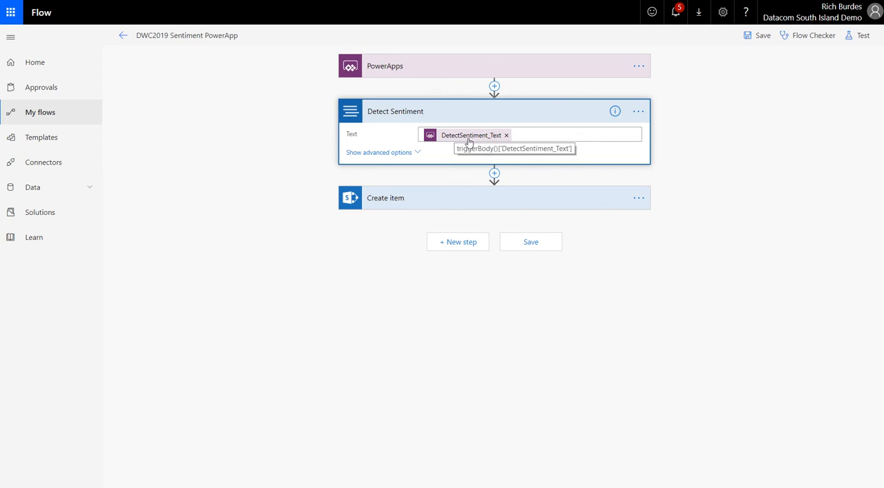
click(393, 200)
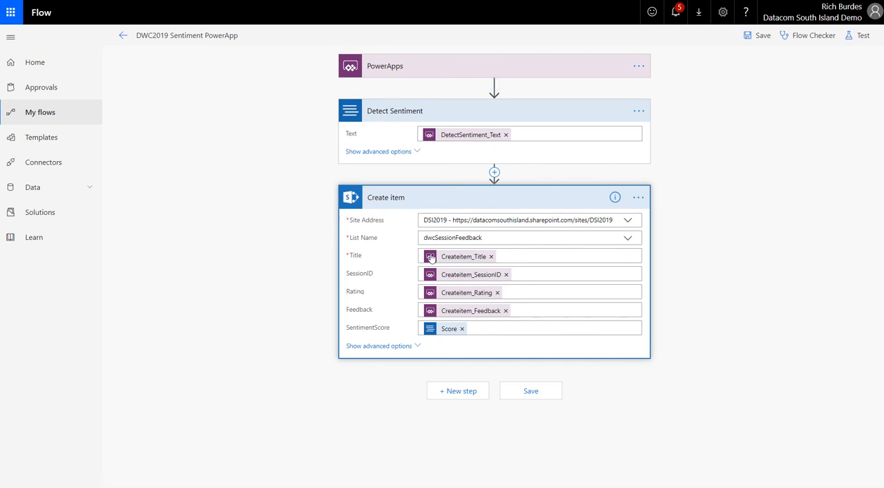
drag(378, 276, 347, 276)
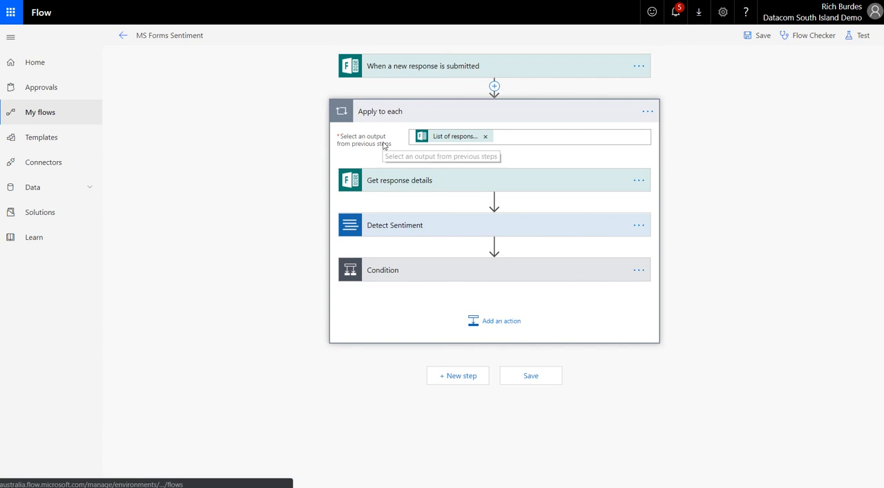
In the MS Forms Sentiment flow, expand Get response details and Detect Sentiment, including the latter's advanced options.
click(397, 182)
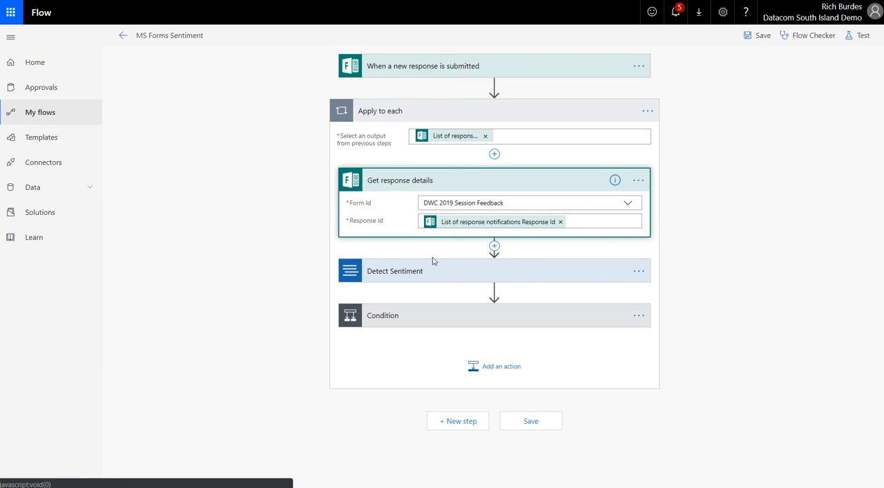
click(390, 271)
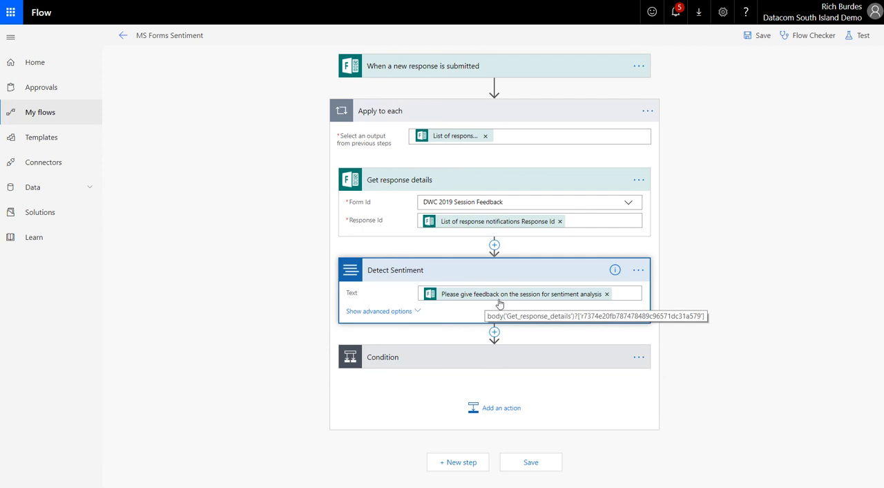
click(384, 314)
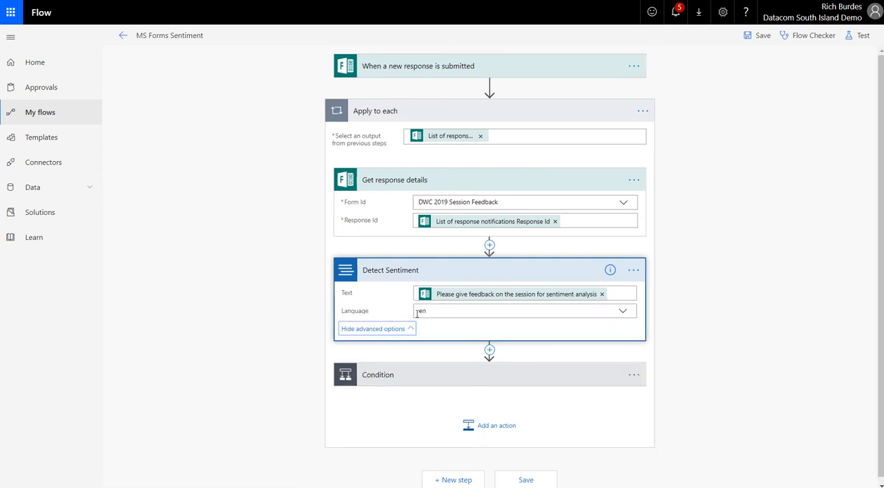
mouse_move(431, 313)
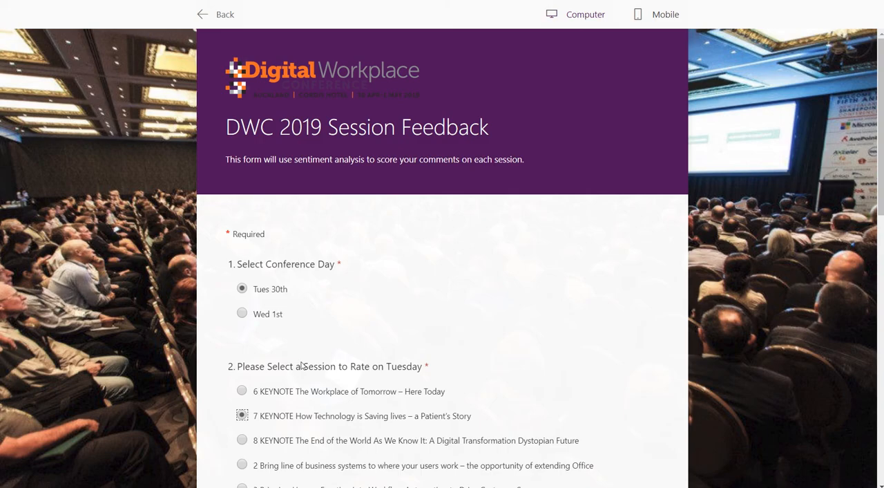
Switch to the DWC 2019 Session Feedback form preview and review the Tuesday session list, highlighting the first session's number.
scroll(301, 364, down, 2)
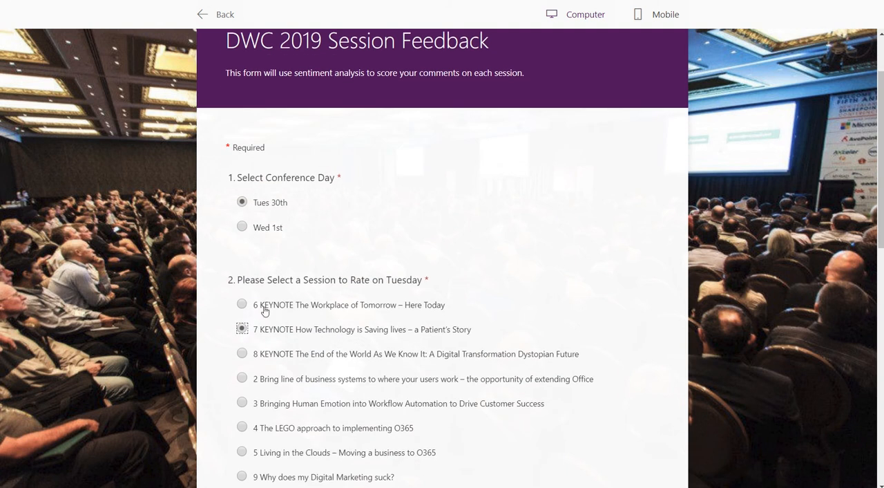
drag(256, 309, 253, 308)
scroll(255, 395, down, 3)
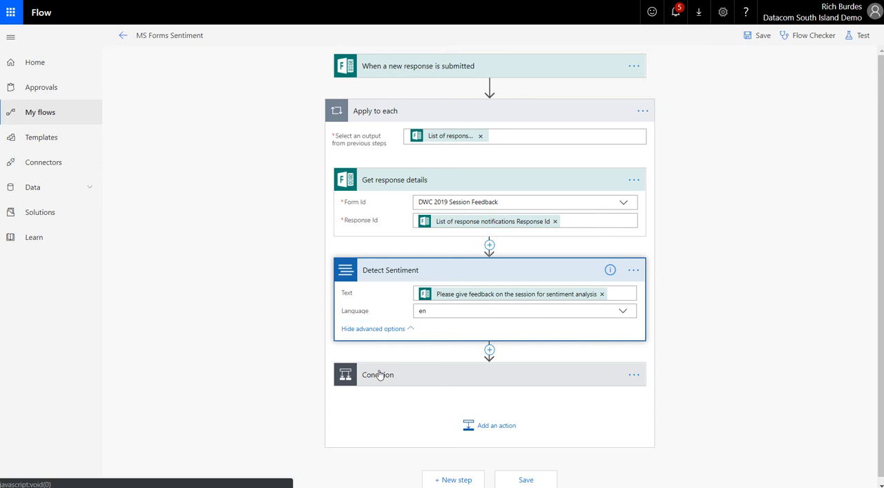
Return to the MS Forms Sentiment flow, expand the Condition and browse the form answers available as dynamic content for its first value.
click(378, 375)
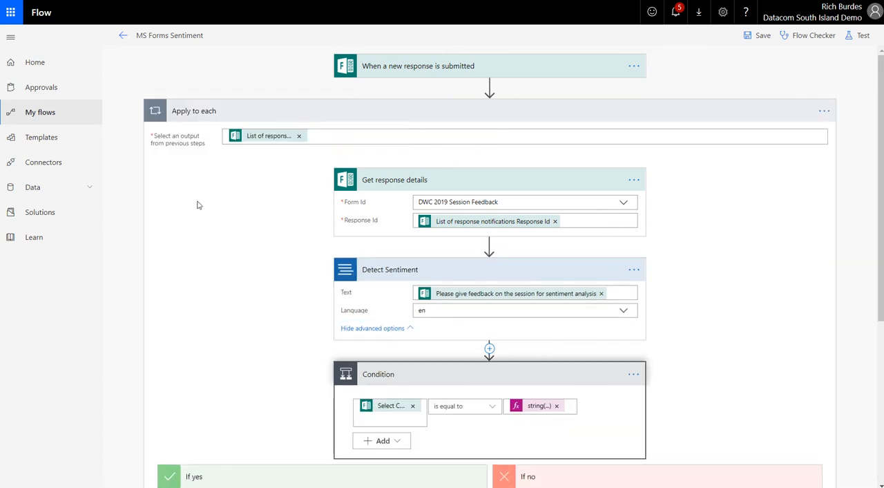
scroll(203, 204, down, 4)
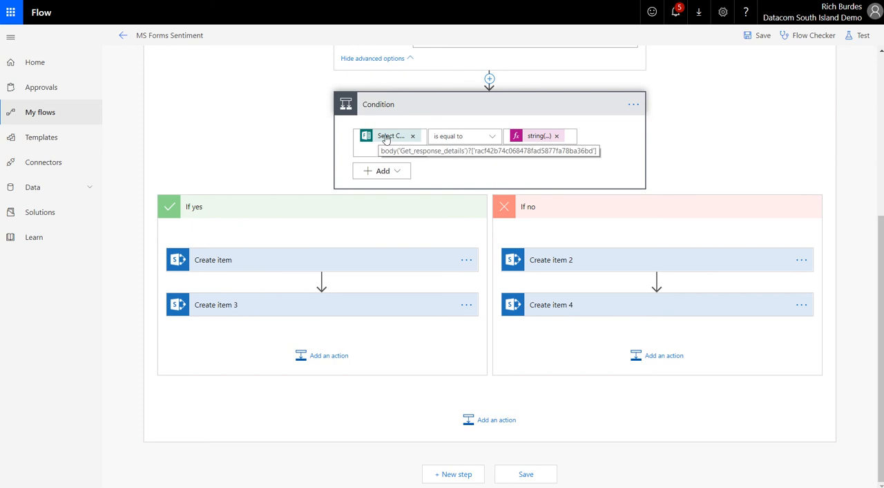
click(386, 138)
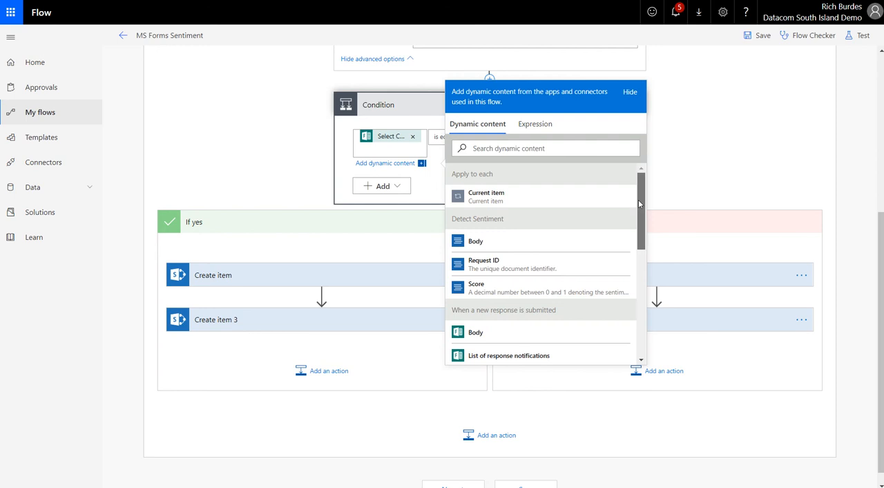
drag(641, 202, 647, 312)
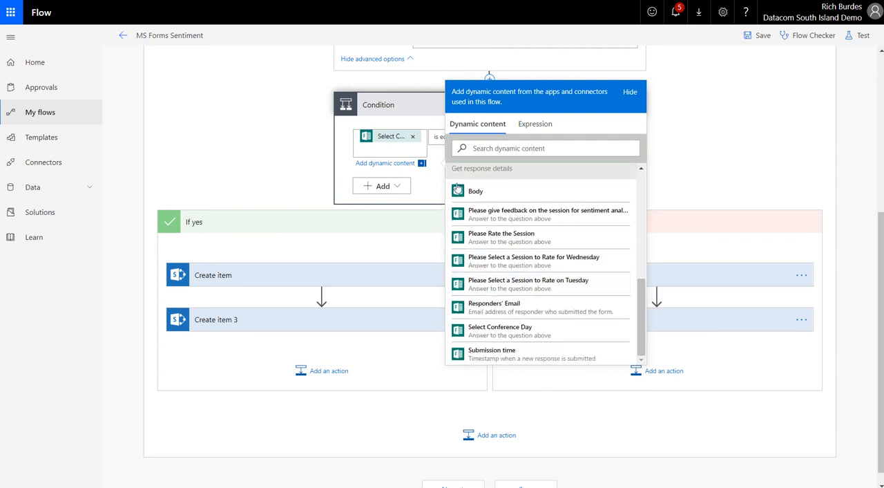
click(702, 113)
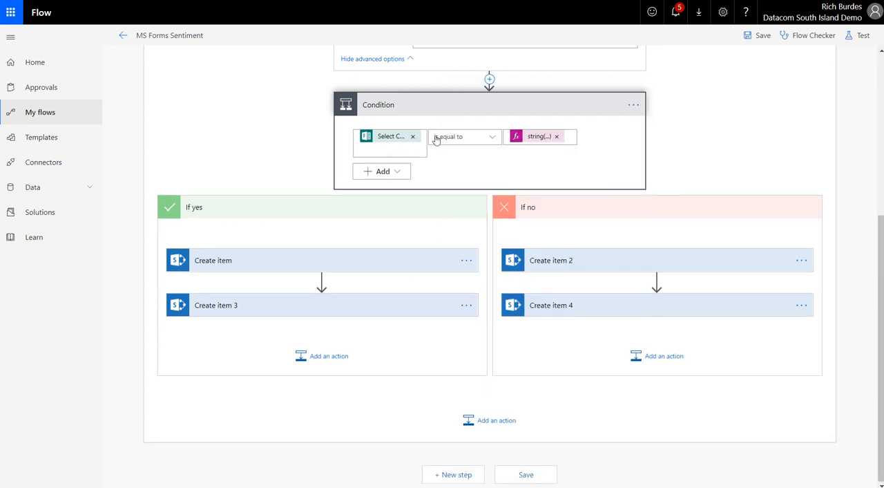
Inspect the Condition's comparison expression, highlighting the text "Tues 30th", and close the expression editor without changes.
click(526, 140)
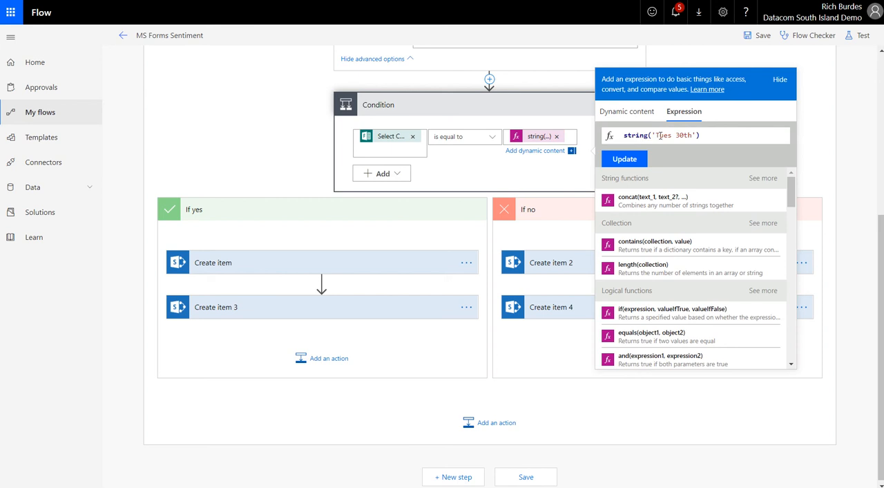
drag(656, 136, 693, 136)
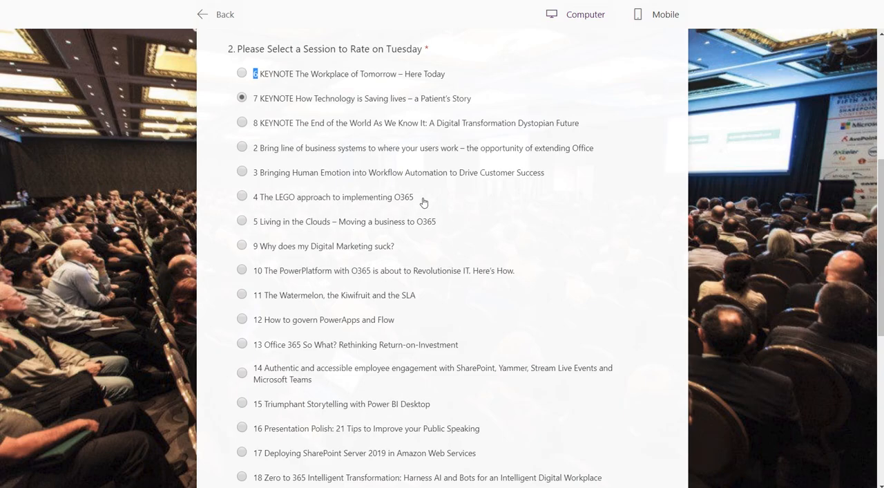
scroll(410, 200, up, 5)
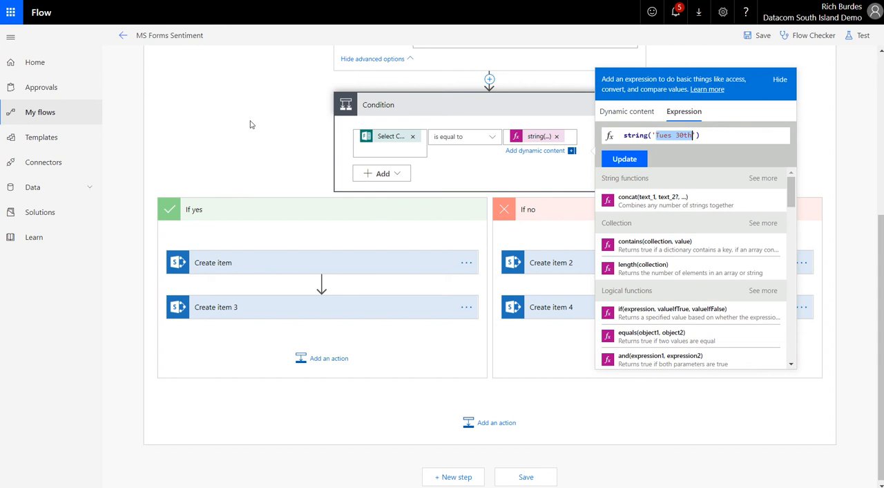
click(345, 168)
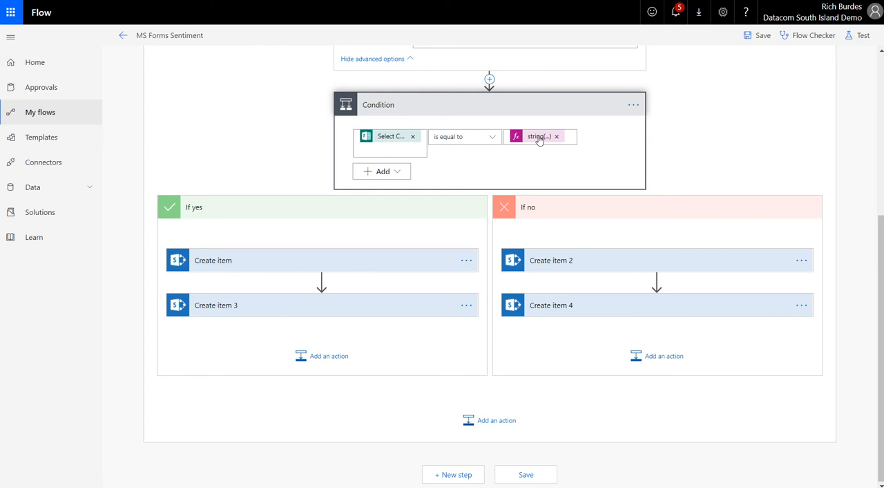
Expand Create item and Create item 3 in the If yes branch and examine their SharePoint lists and field mappings.
click(215, 266)
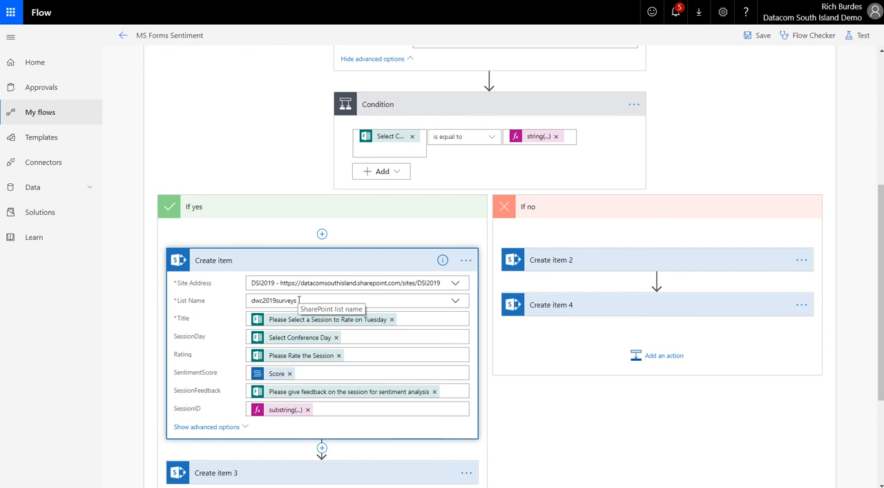
scroll(291, 331, down, 1)
click(197, 400)
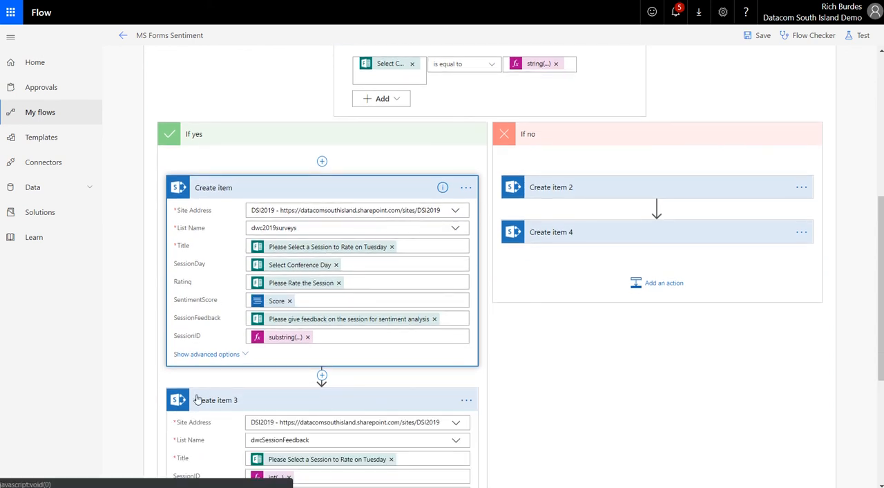
scroll(242, 385, down, 2)
scroll(310, 404, up, 1)
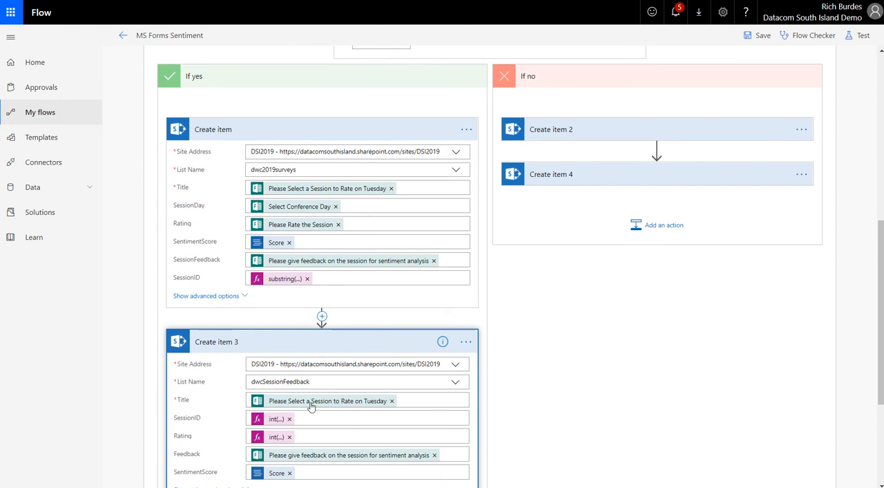
scroll(311, 406, down, 1)
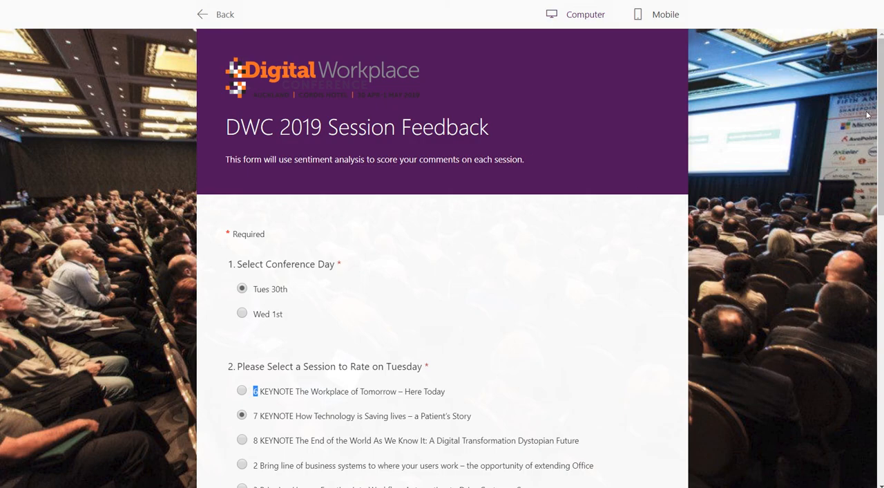
Switch to the DWC 2019 Session Feedback form preview and view the session rating and sentiment feedback questions.
scroll(598, 279, down, 10)
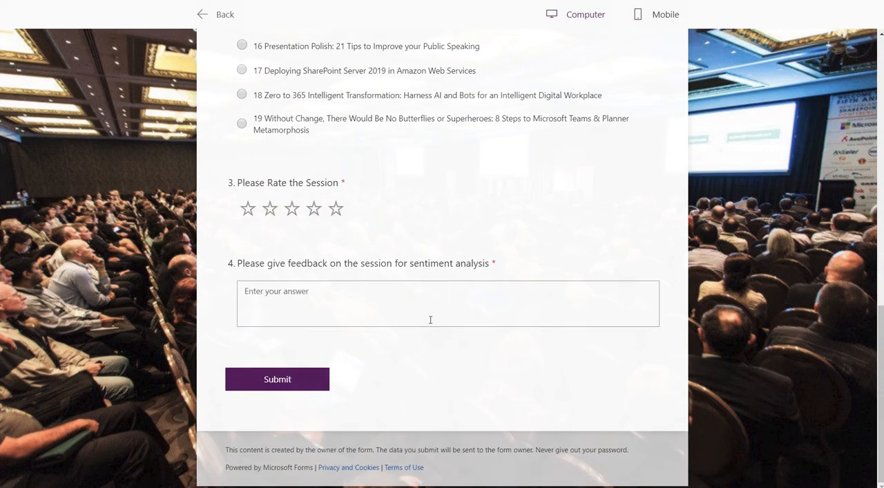
View the form's star rating question, return to the MS Forms Sentiment flow and highlight Create item 3's SessionID expression.
click(249, 208)
click(335, 209)
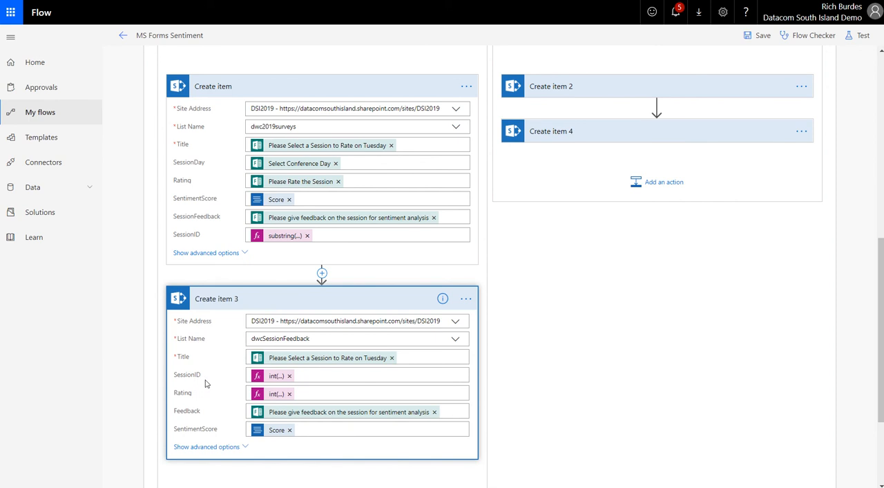
click(276, 376)
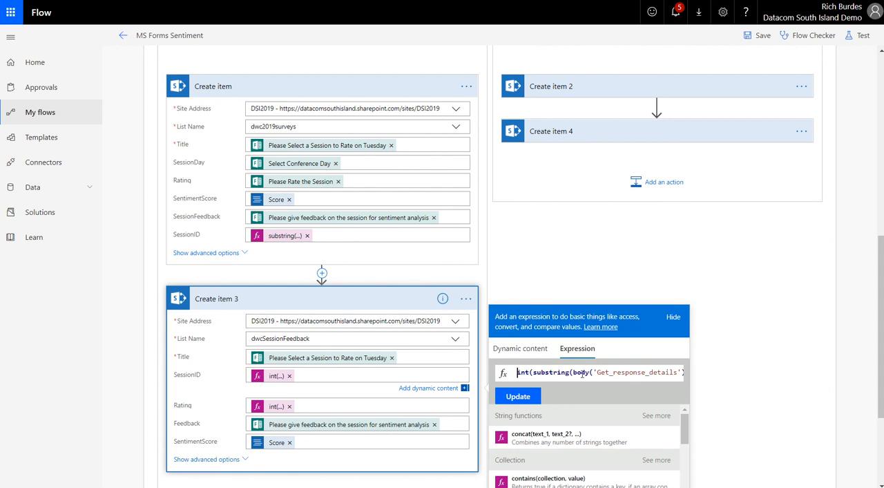
drag(592, 371, 686, 373)
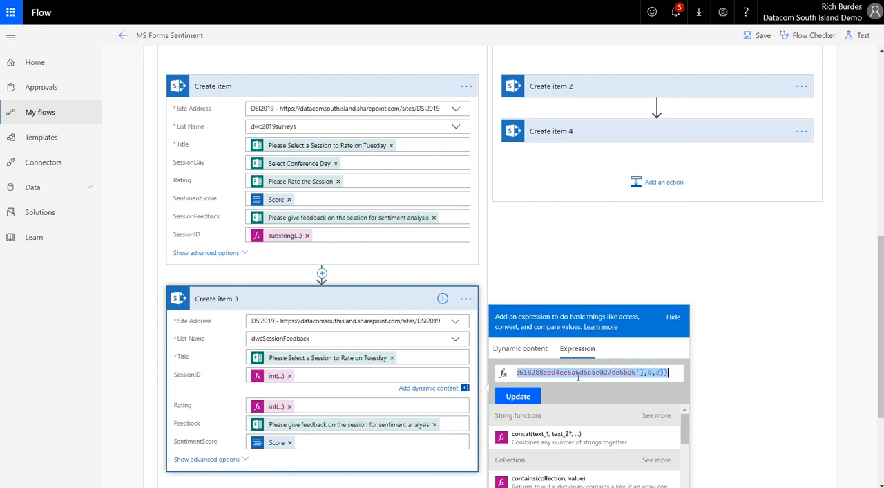
drag(632, 375, 522, 373)
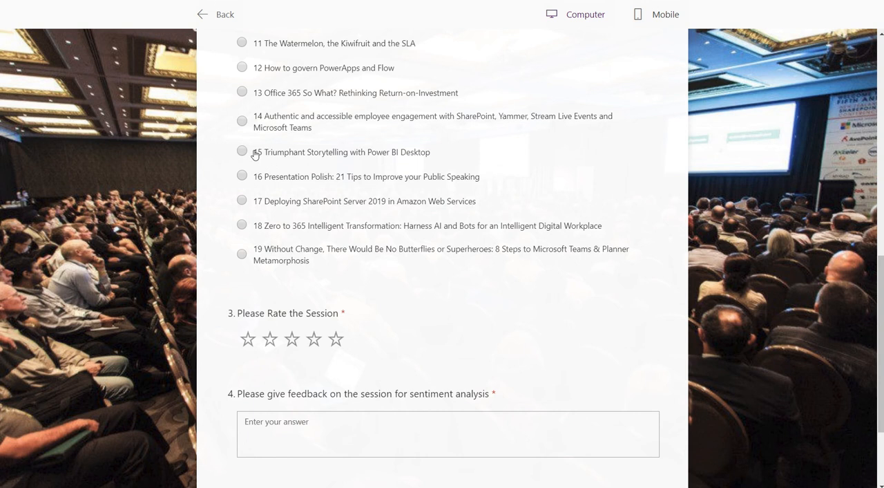
Compare the number prefixes of the form's session options with the SessionID substring expression in Create item 3, reading it through to its end.
double_click(257, 153)
scroll(270, 172, up, 5)
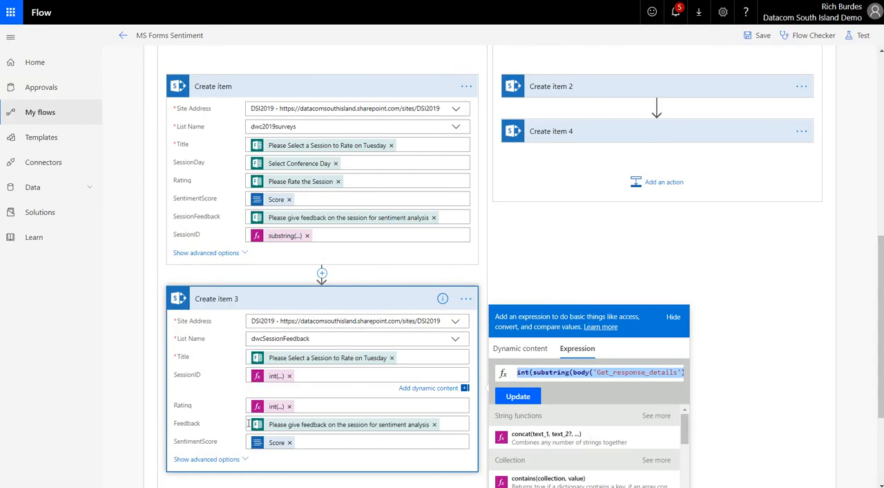
click(265, 378)
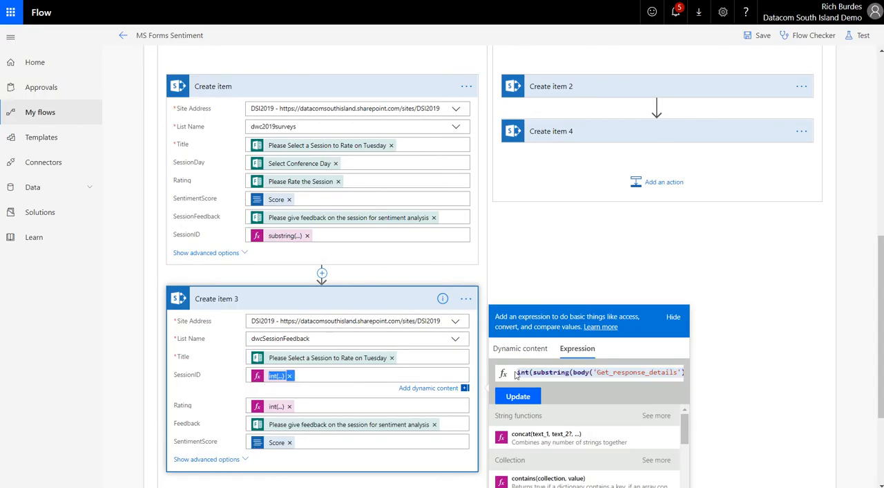
click(543, 372)
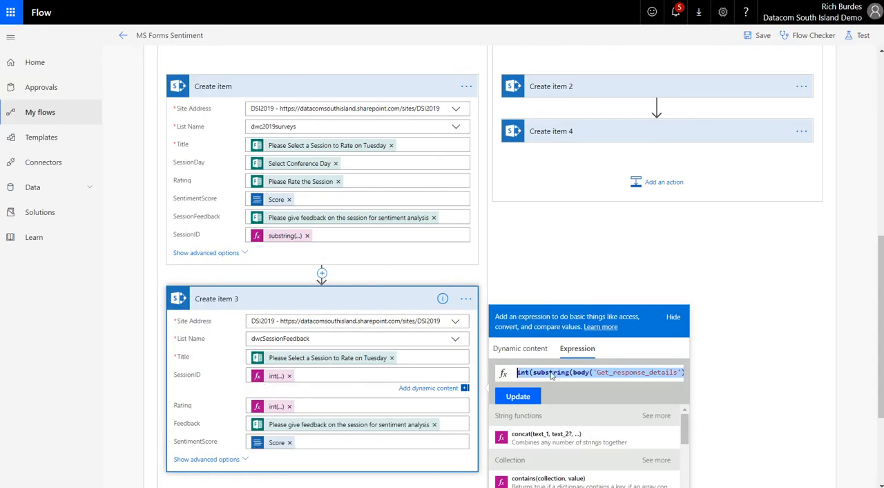
click(551, 372)
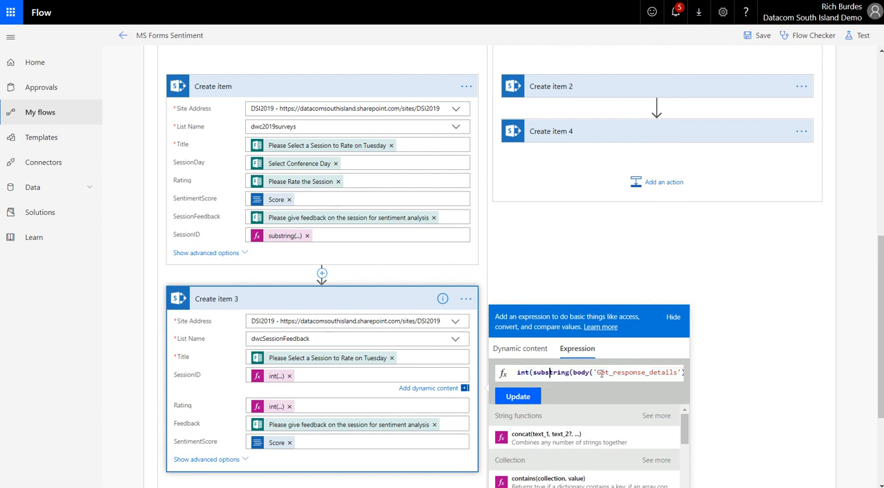
drag(601, 373, 668, 372)
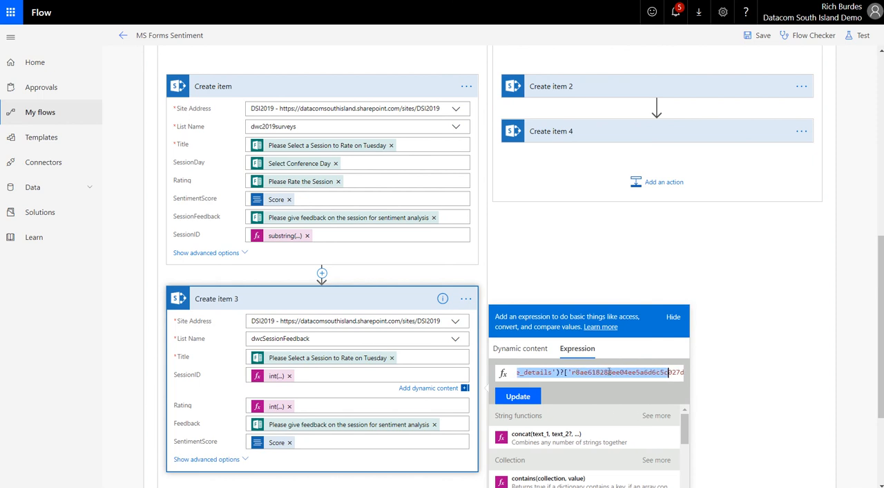
click(610, 372)
click(667, 371)
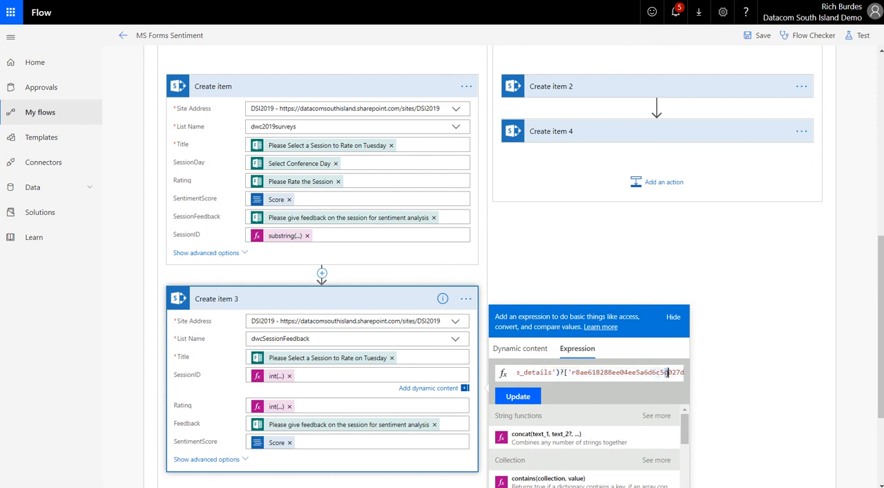
key(Right)
key(Right)
key(Right)
key(Right)
key(Right)
key(Right)
key(Right)
key(Right)
key(Right)
key(Right)
key(Right)
key(Right)
key(Right)
key(Right)
key(Right)
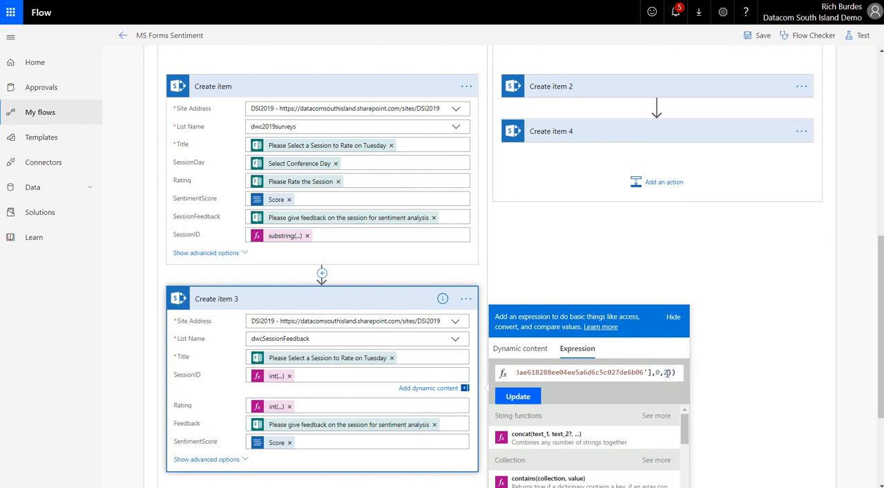
text())
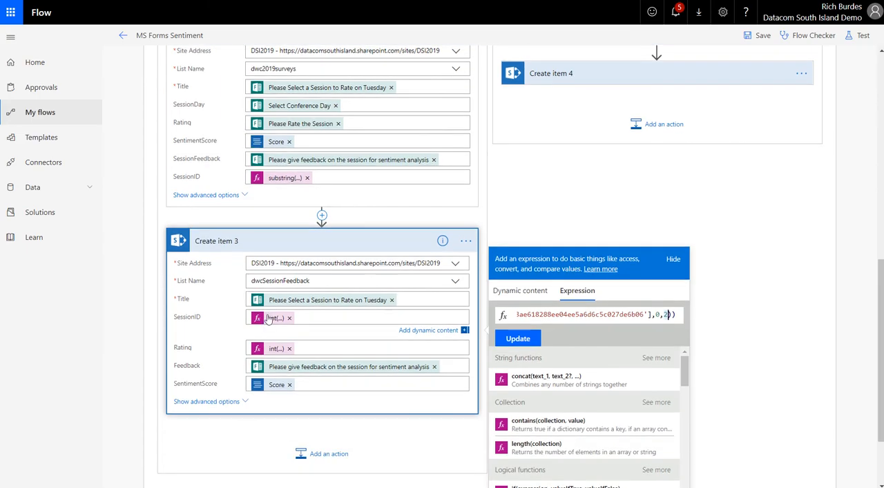
Inspect the Rating expression of Create item 3, highlighting the Rating field name and the int function.
click(273, 349)
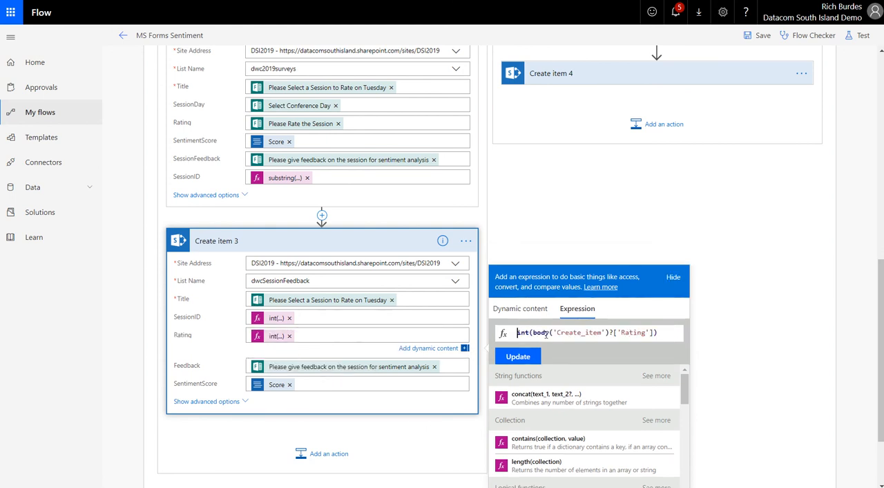
drag(621, 333, 646, 333)
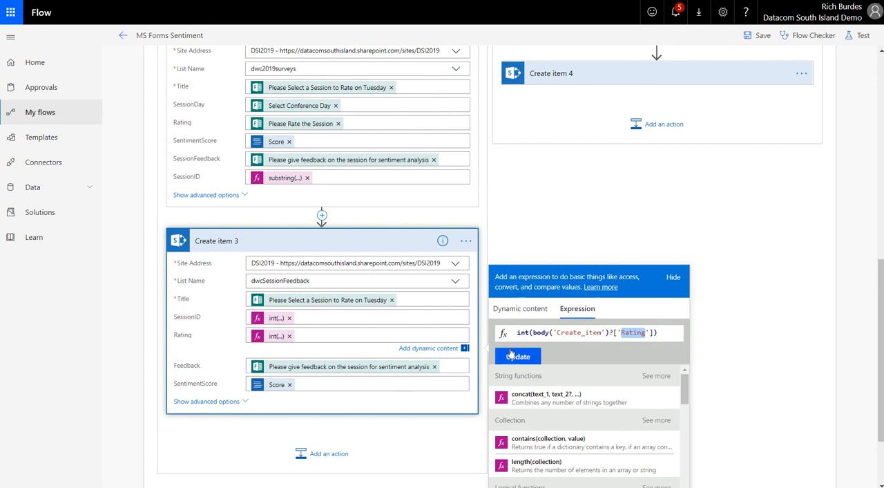
drag(517, 332, 529, 333)
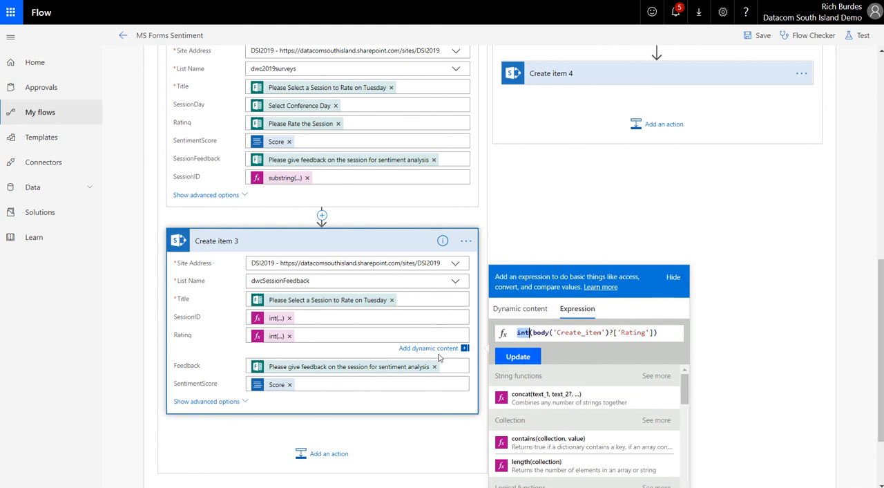
scroll(438, 357, up, 2)
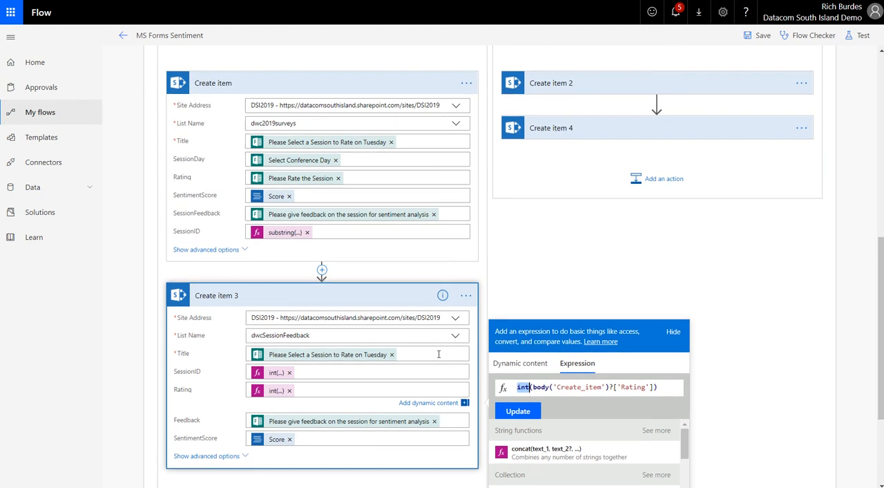
scroll(438, 357, down, 1)
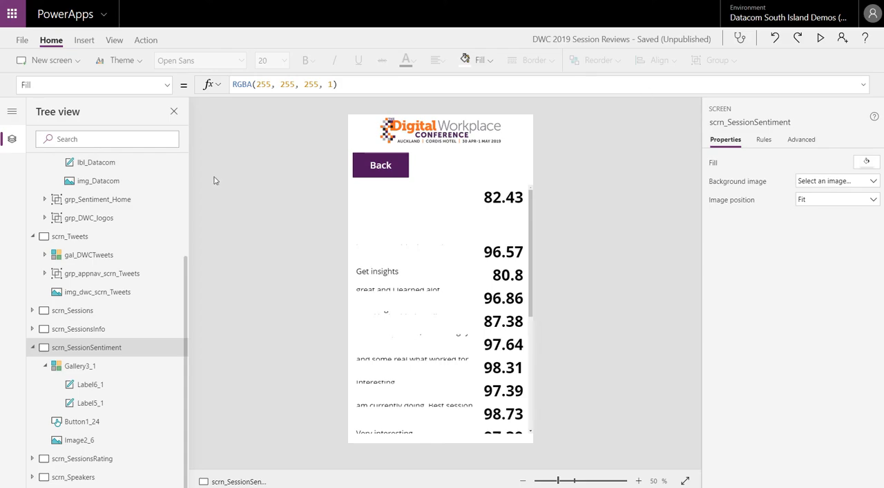
Switch to the DWC 2019 Session Reviews app in PowerApps, open scrn_Home and view its sentiment gauge and tweet count.
scroll(115, 283, up, 3)
scroll(115, 283, up, 2)
click(69, 181)
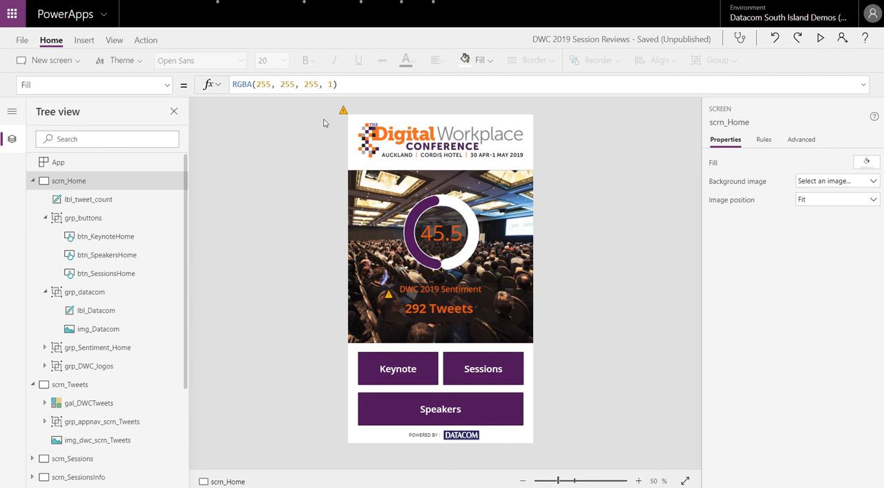
mouse_move(343, 112)
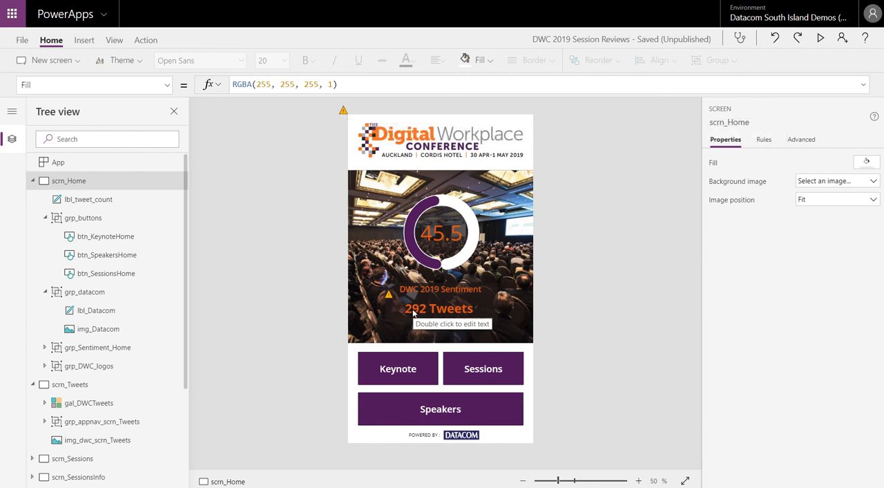
mouse_move(389, 296)
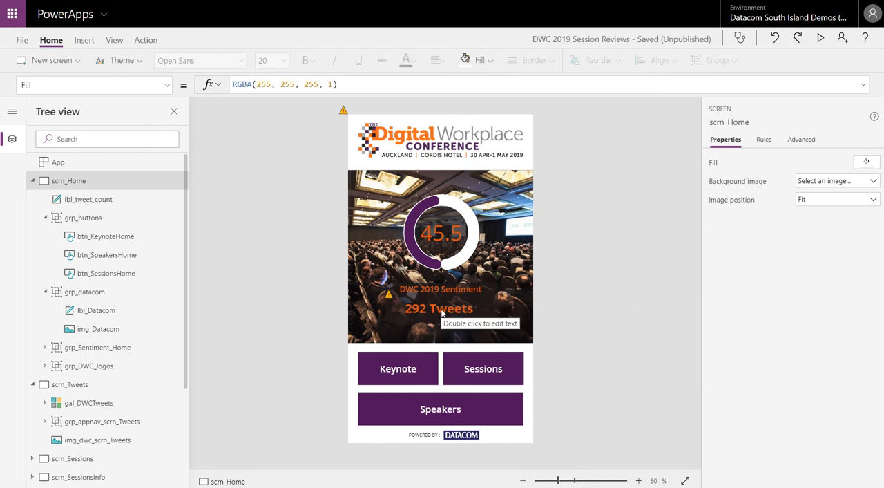
Examine the image properties of the conference logo and the background picture on scrn_Home.
click(377, 143)
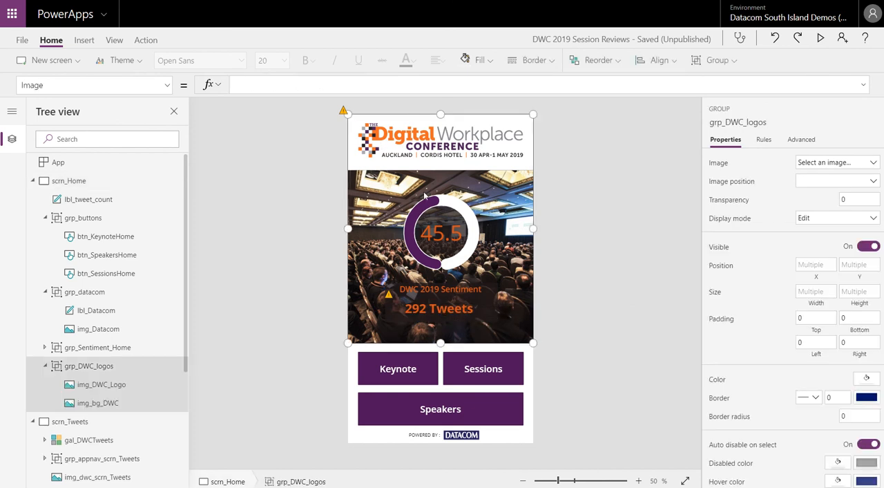
click(379, 132)
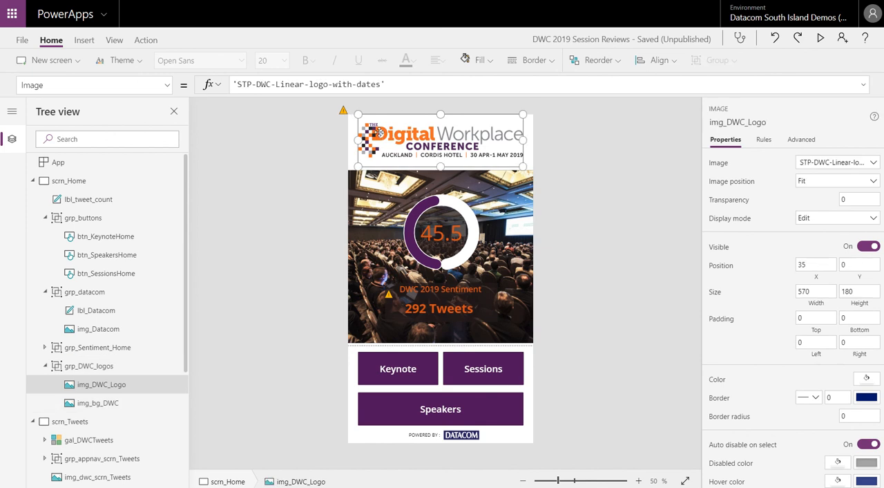
click(372, 193)
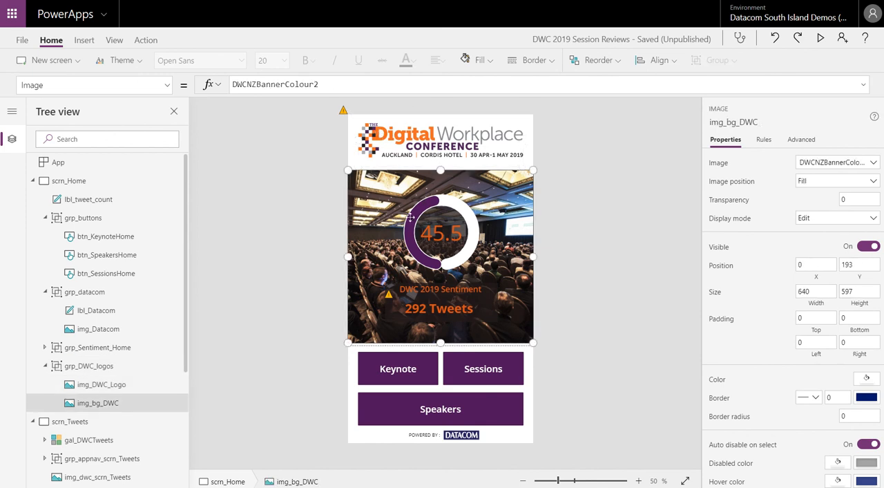
click(678, 233)
Select the home sentiment group and examine Timer_DWC_Score's Duration and Slider_DWC_Score's Default formula.
click(466, 266)
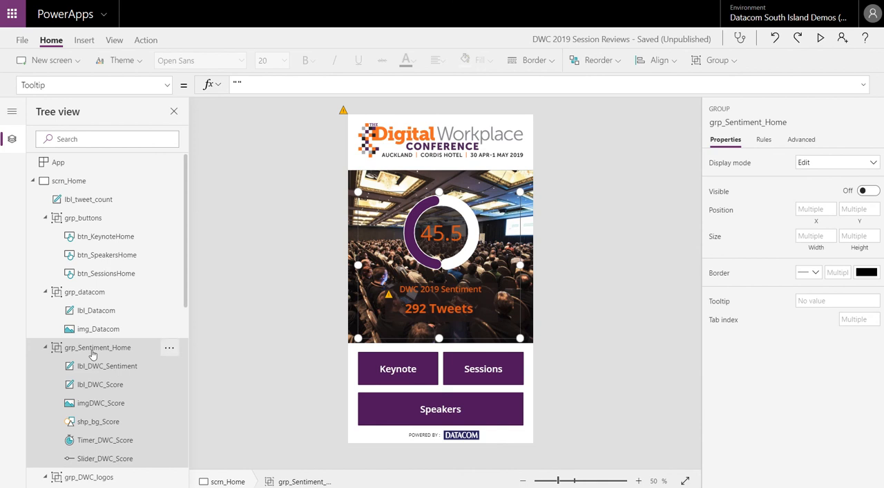
click(102, 444)
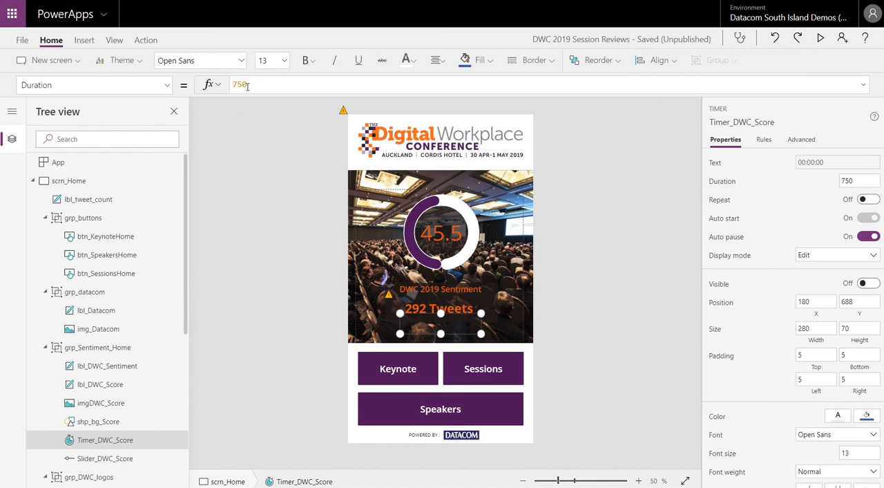
click(97, 460)
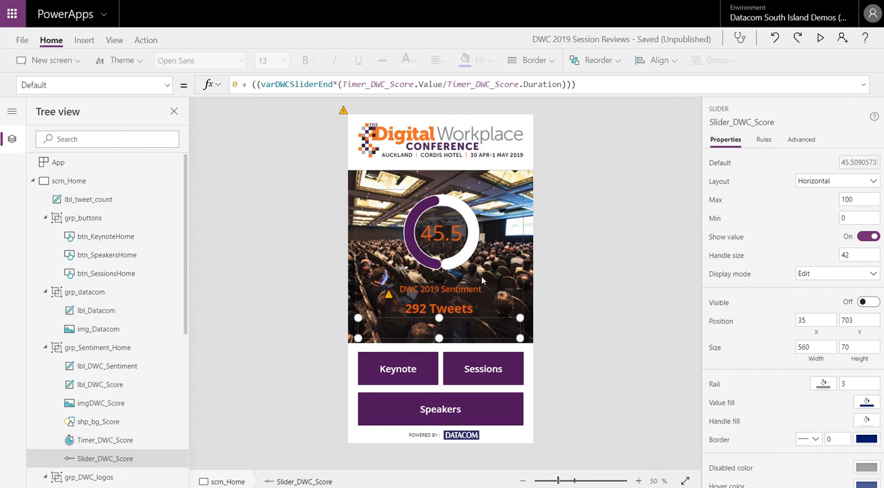
Examine the OnSelect formulas of the Sessions and Speakers buttons on scrn_Home.
click(477, 362)
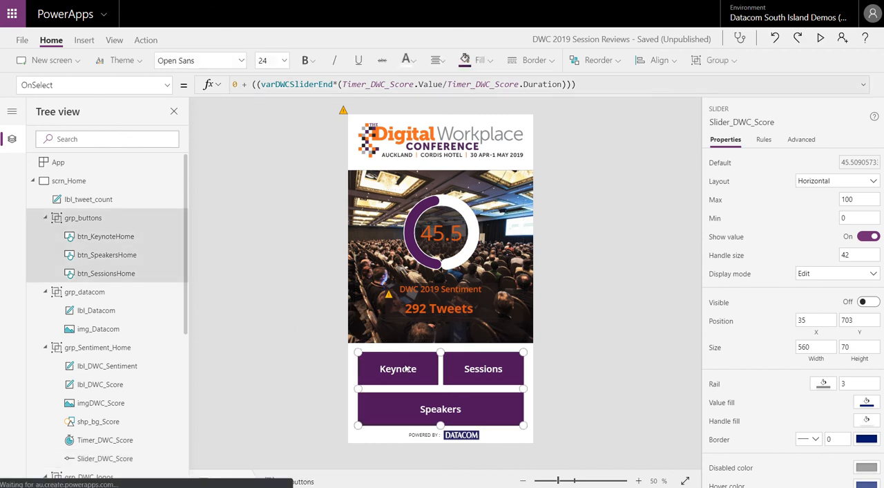
click(477, 362)
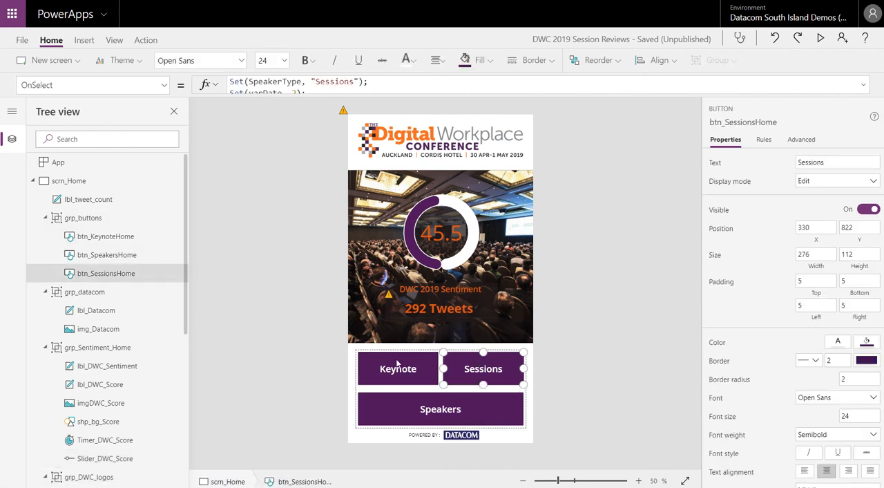
click(417, 412)
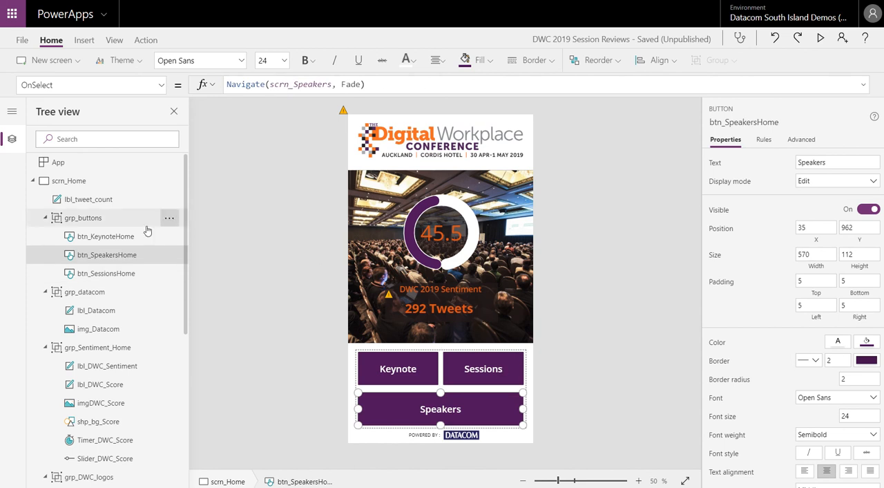
Collapse scrn_SessionSentiment, open scrn_Speakers and browse the speaker gallery's sentiment scores, ratings and response totals.
drag(187, 242, 191, 383)
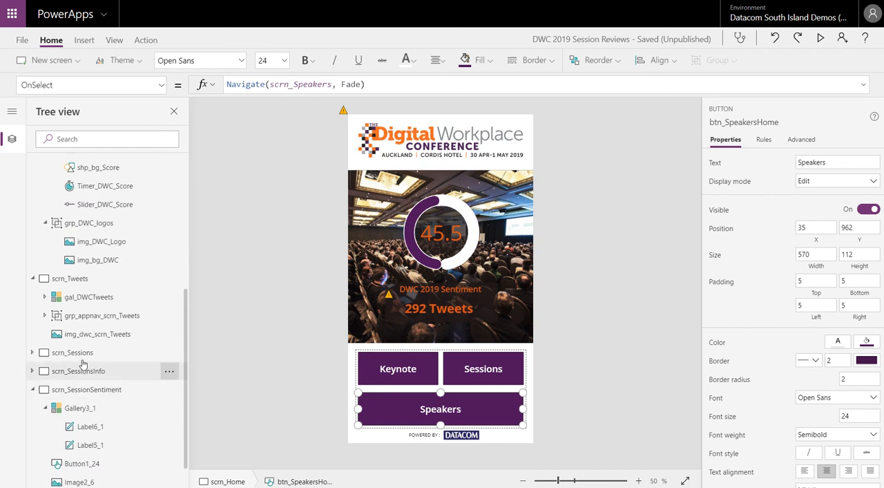
click(32, 389)
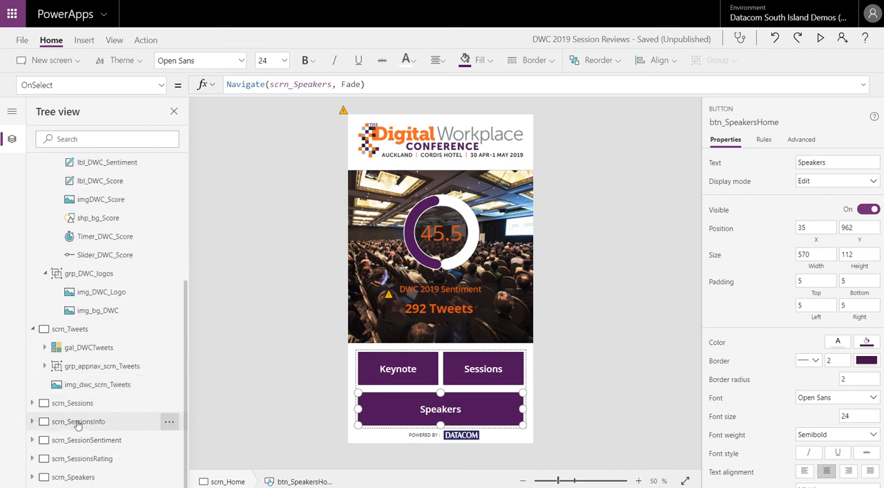
click(73, 476)
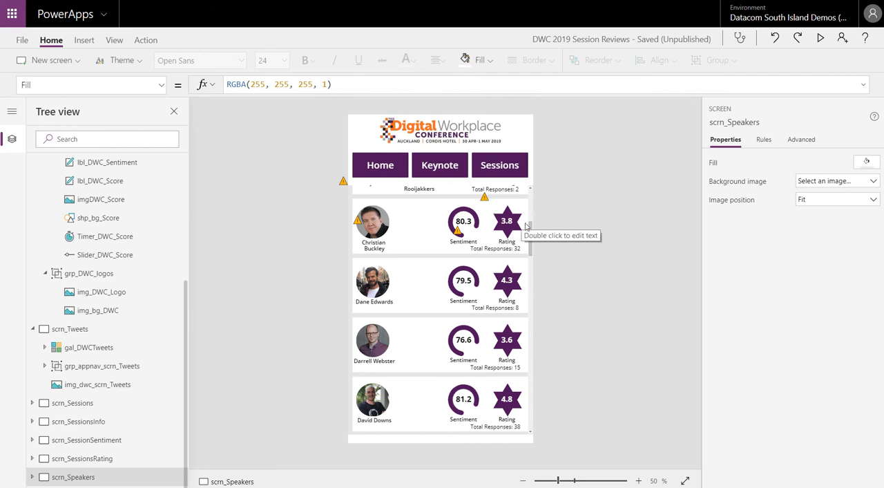
click(531, 253)
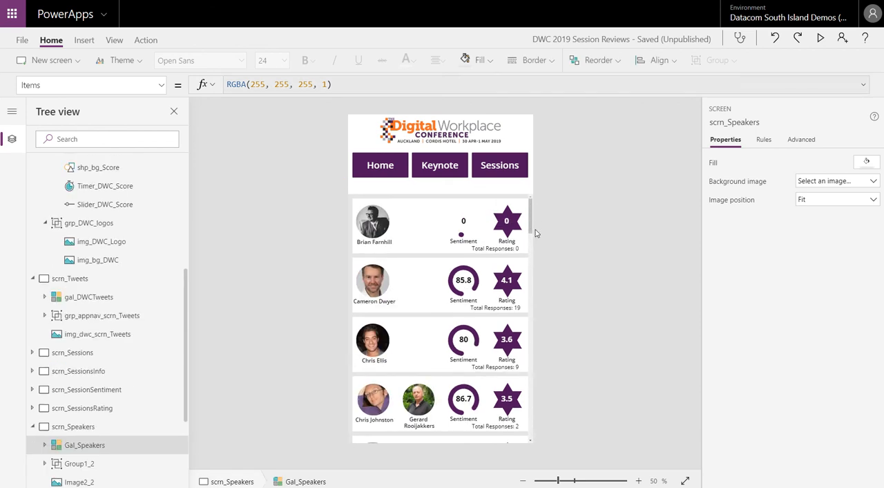
drag(531, 230, 533, 275)
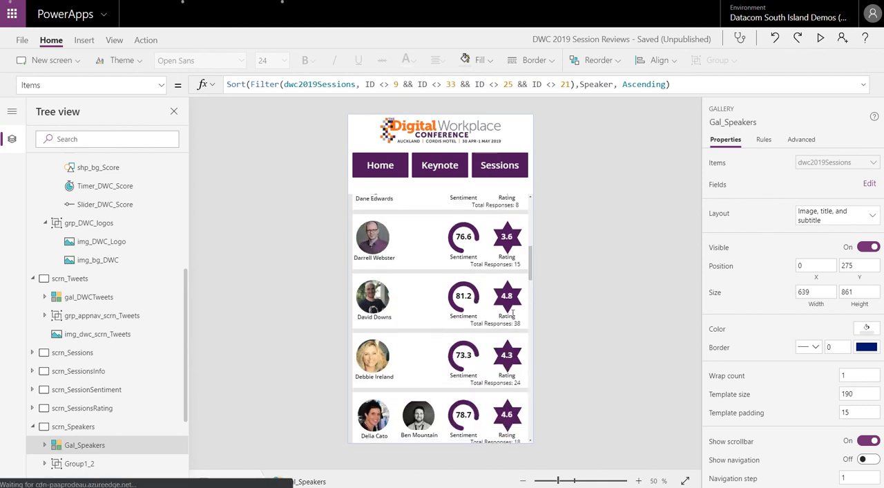
click(559, 254)
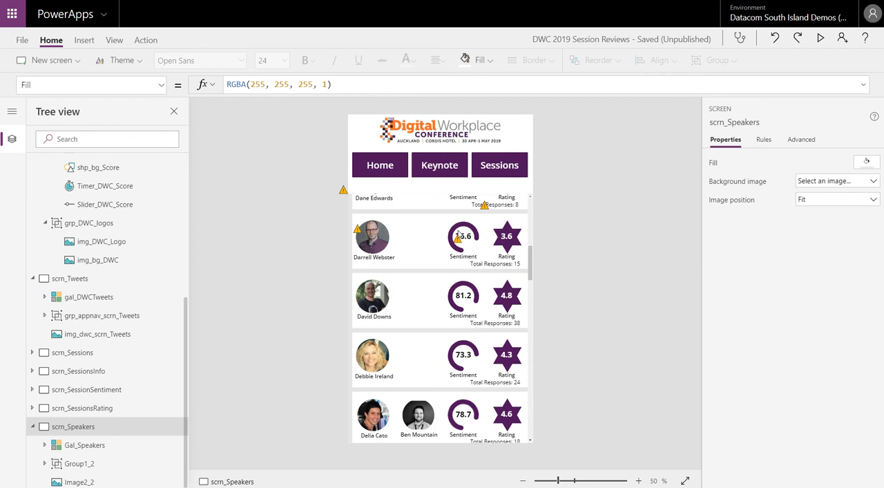
Return to the start of the speaker gallery and examine the first speaker image's Border radius property.
drag(531, 260, 535, 199)
click(379, 220)
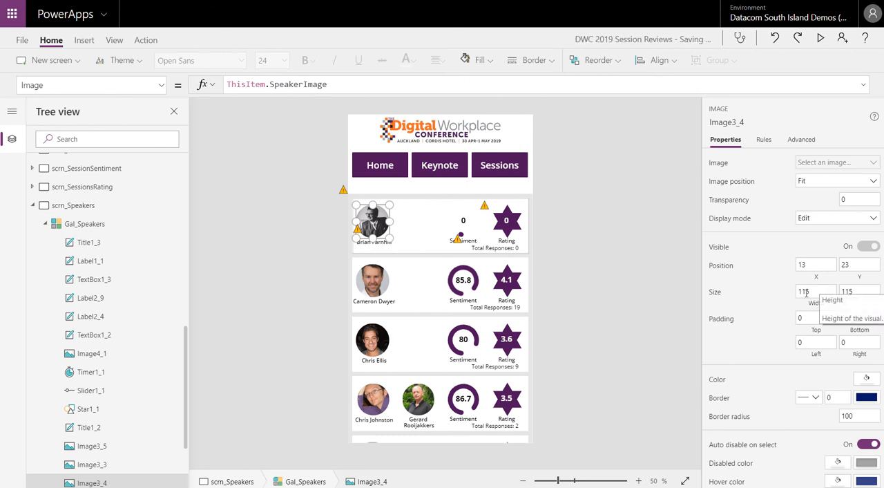
double_click(849, 417)
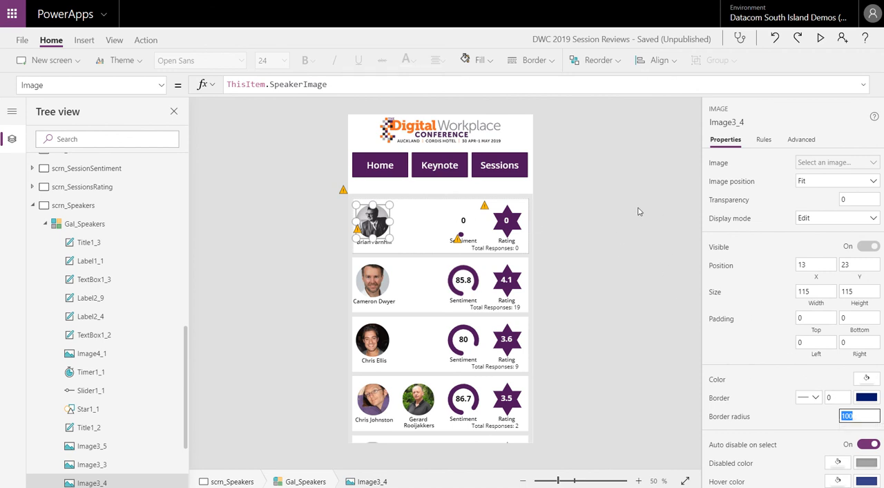
click(605, 197)
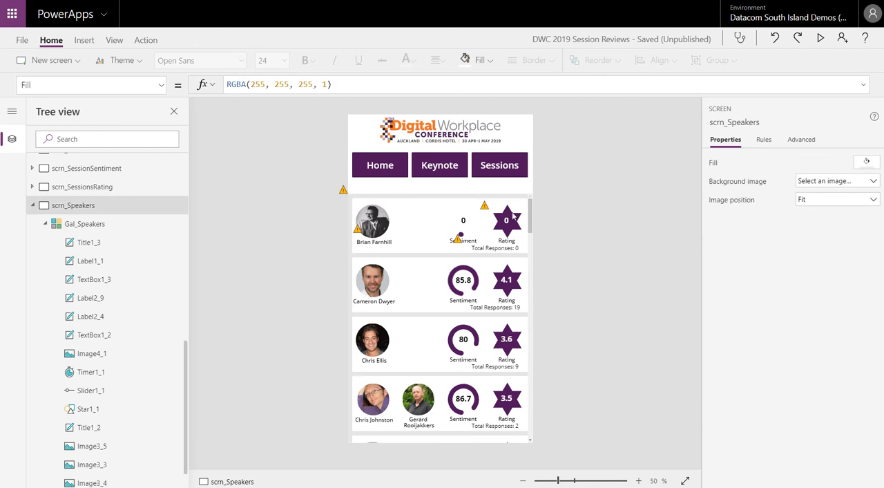
Examine the Text formulas of the rating and sentiment score labels in the first tile of the speaker gallery.
click(514, 218)
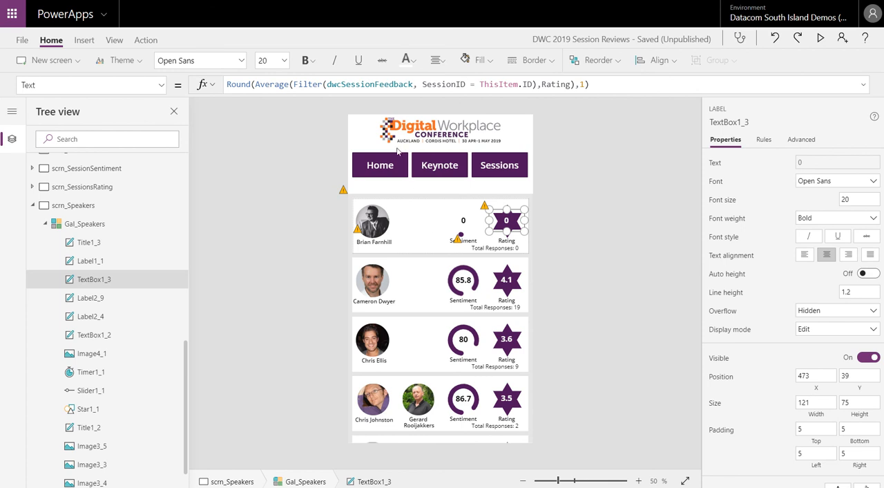
double_click(581, 84)
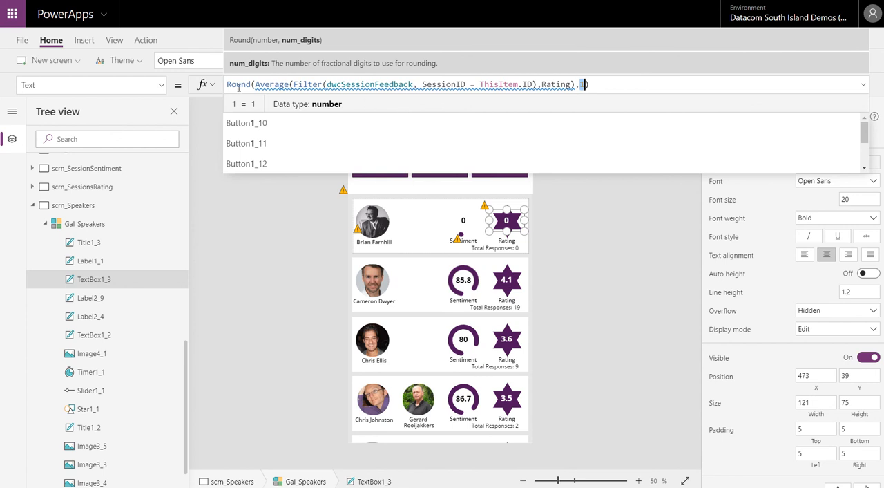
mouse_move(297, 84)
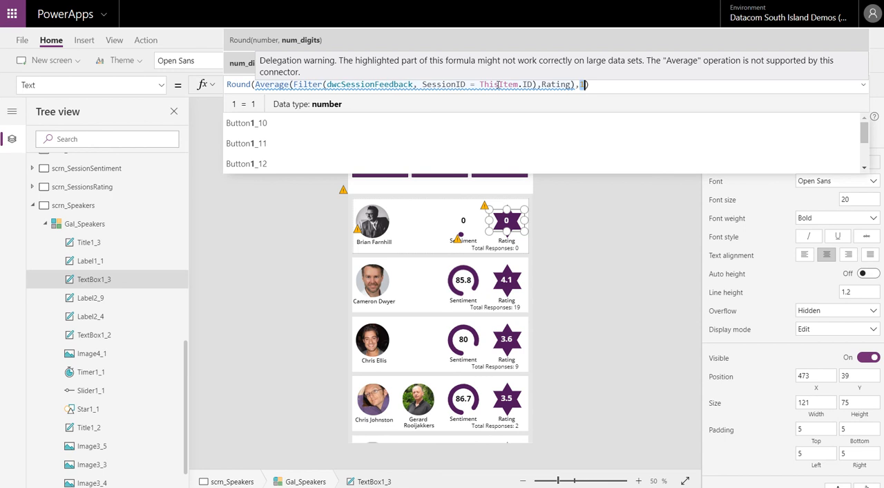
mouse_move(487, 89)
text(1)
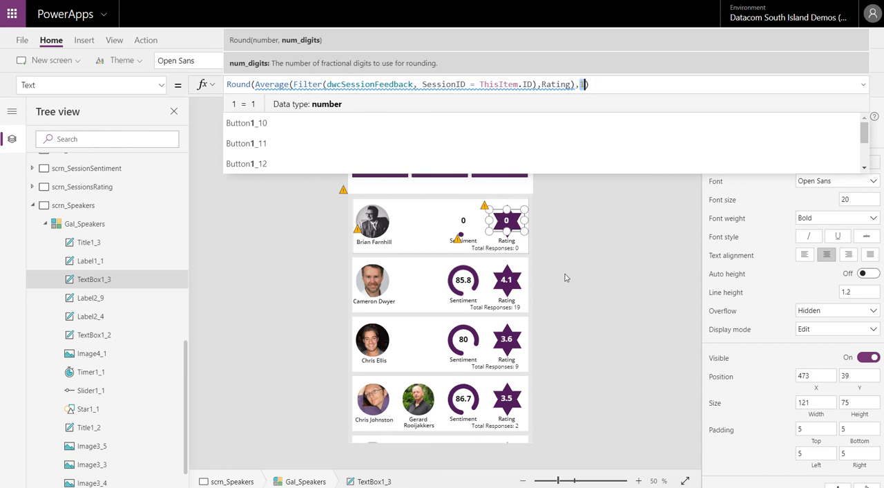
click(580, 258)
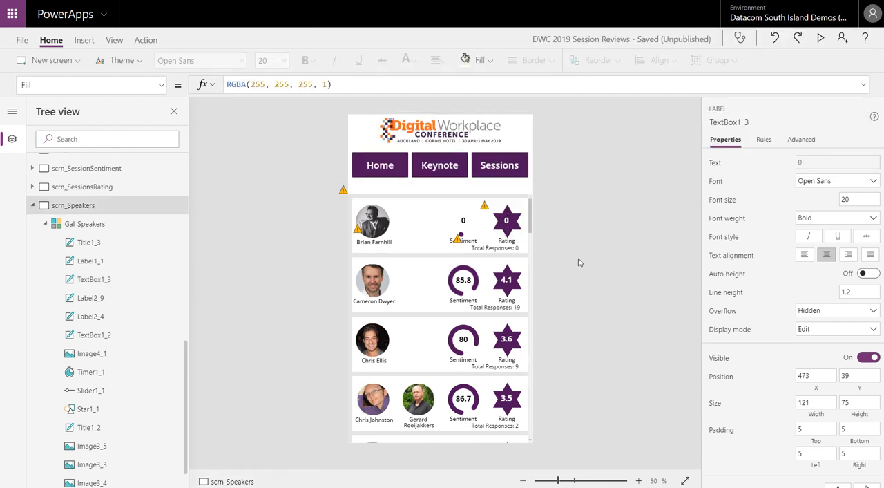
click(465, 220)
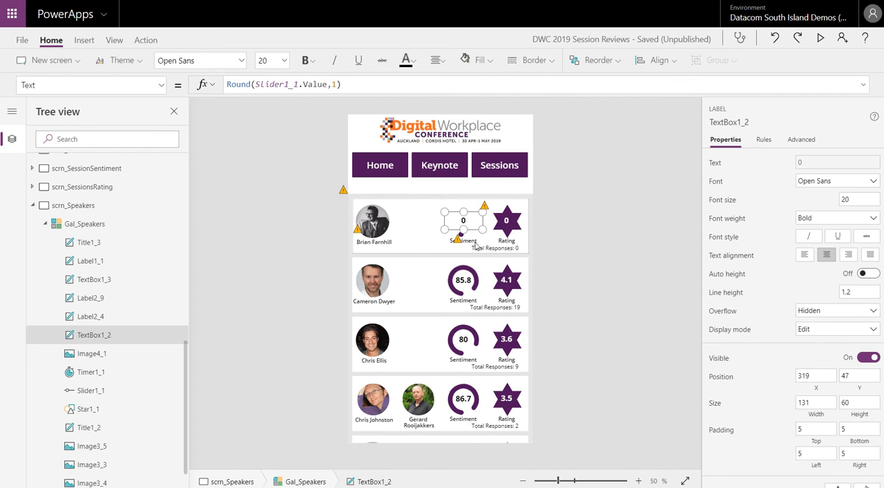
click(584, 210)
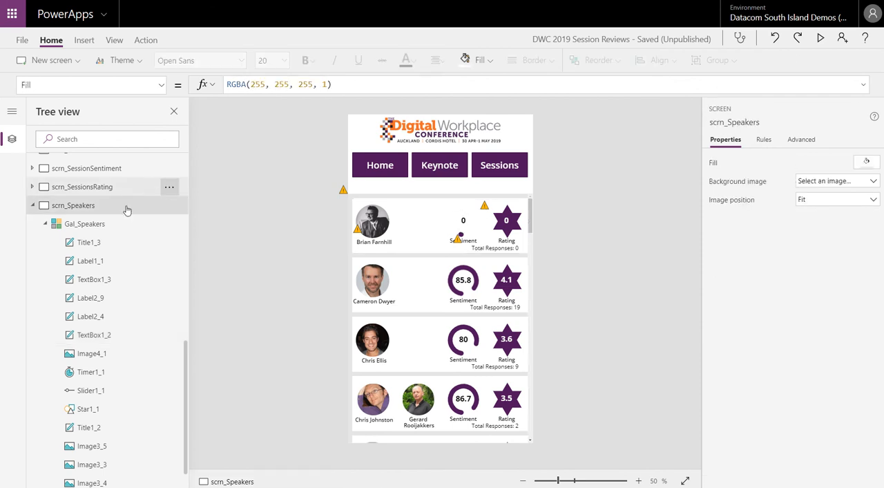
Collapse scrn_Speakers, scrn_Home and scrn_Tweets in the screen hierarchy.
click(33, 205)
scroll(147, 307, up, 10)
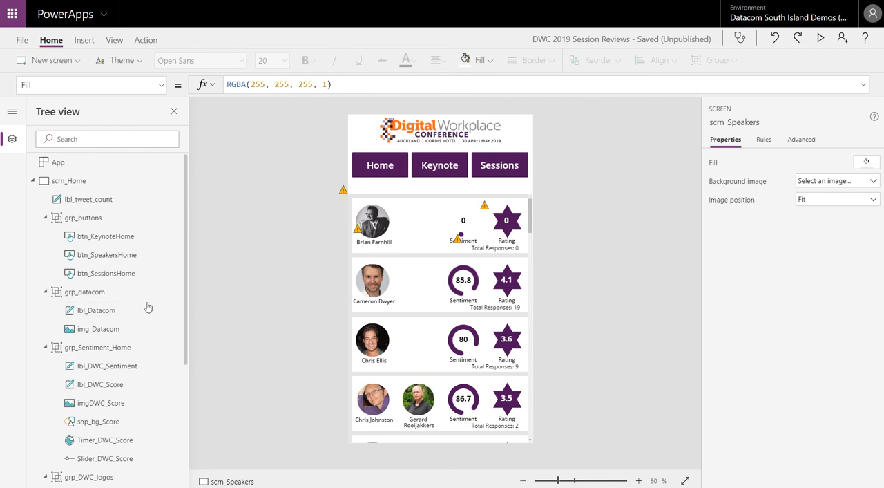
click(32, 180)
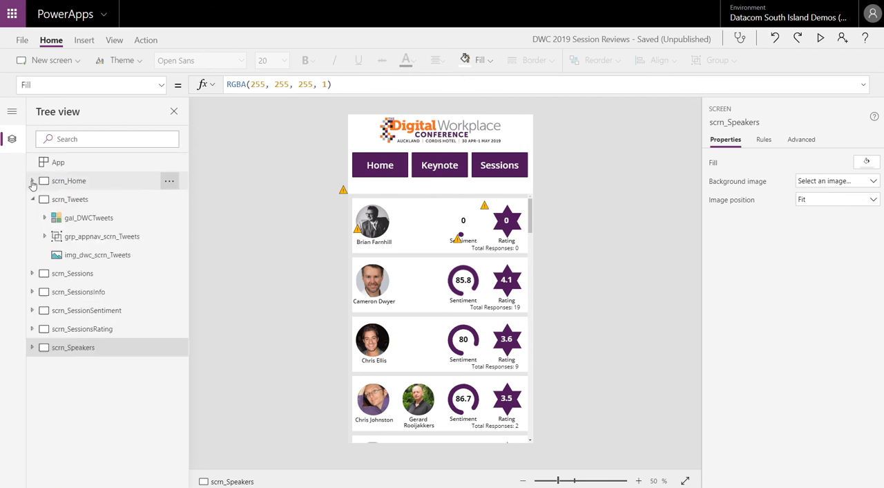
click(32, 199)
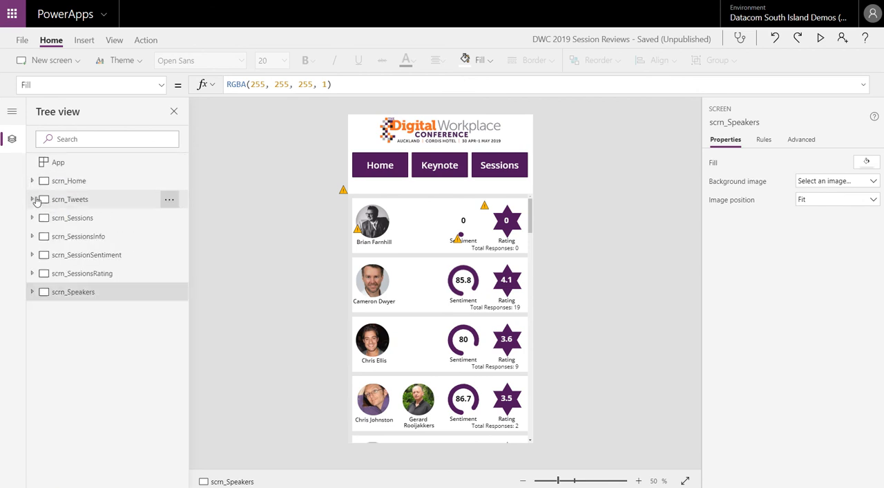
Open scrn_Sessions, select gal_Sessions and examine its Wrap count property.
click(71, 220)
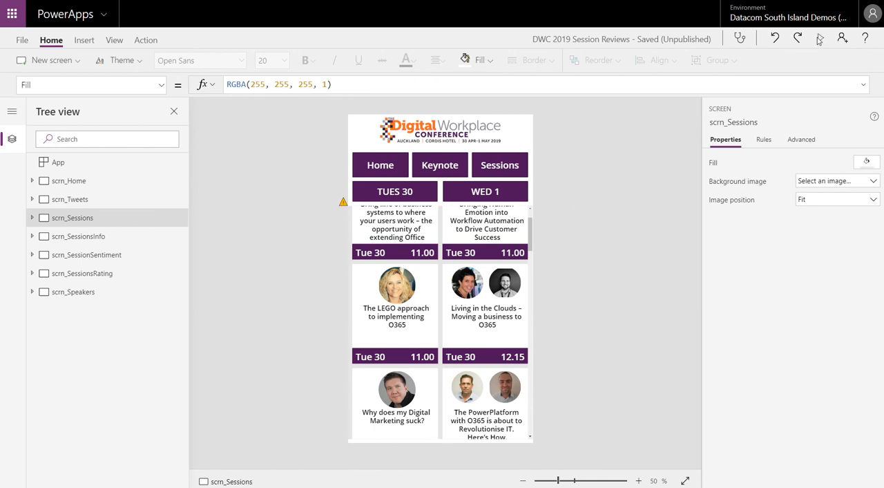
click(531, 238)
scroll(391, 324, up, 2)
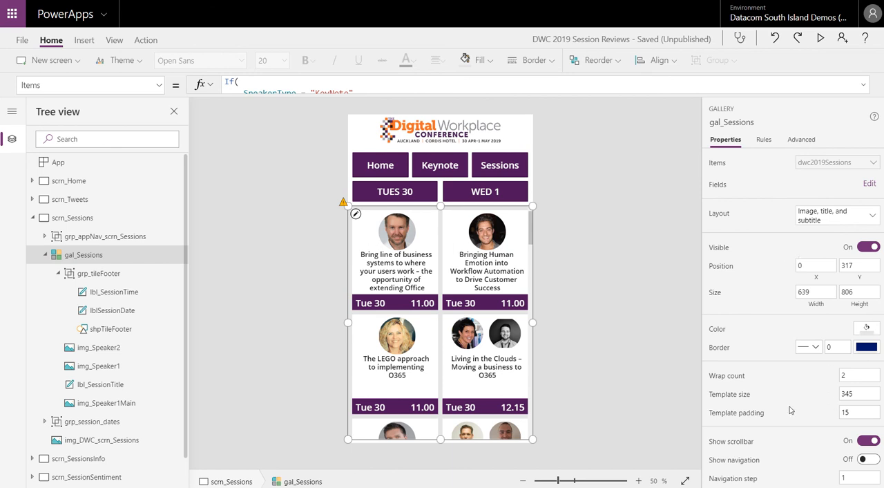
click(850, 375)
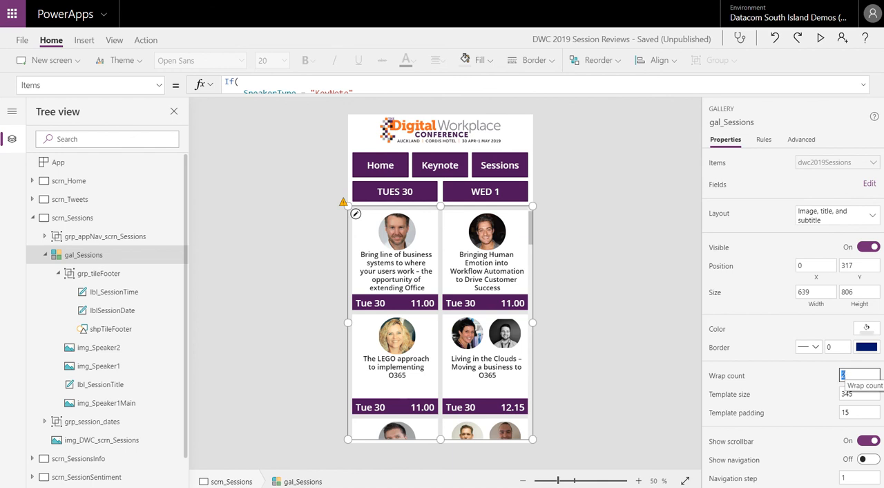
Select the gal_Sessions template tile and examine its TemplateFill formula.
click(357, 216)
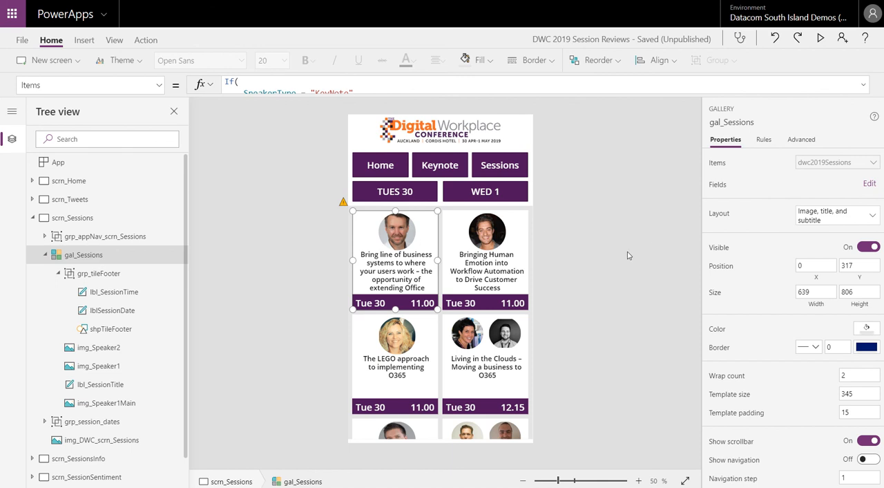
click(597, 268)
click(428, 238)
click(159, 85)
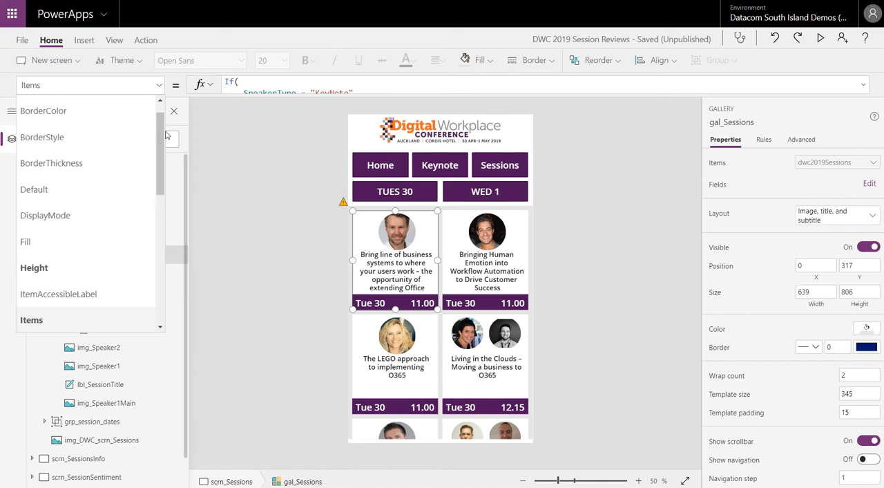
drag(158, 156, 158, 247)
click(67, 197)
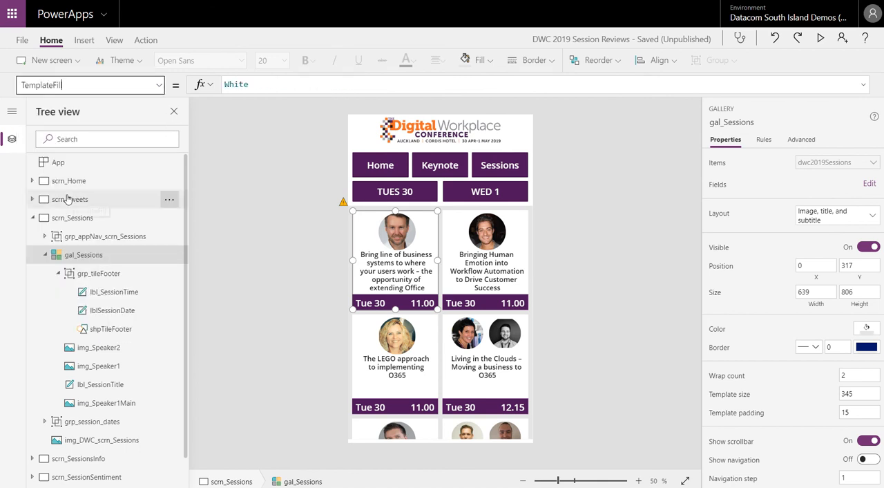
click(322, 91)
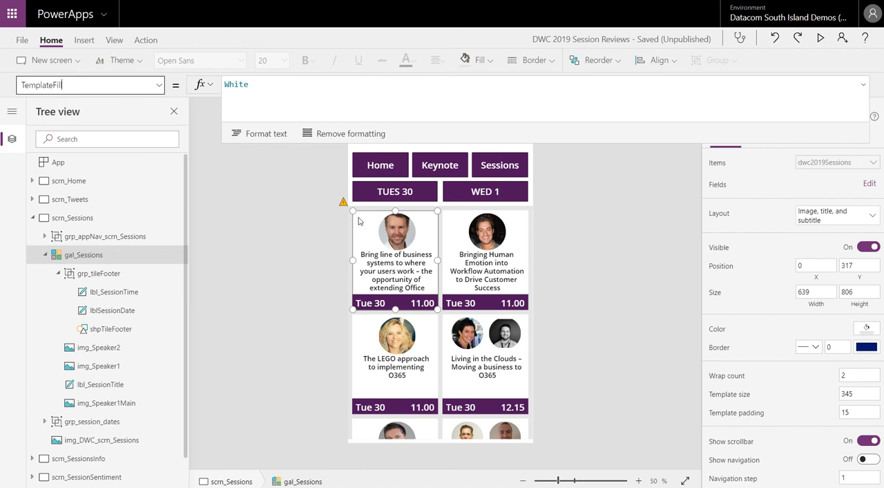
Select the whole gal_Sessions gallery and examine its available properties and background colour choices.
click(531, 218)
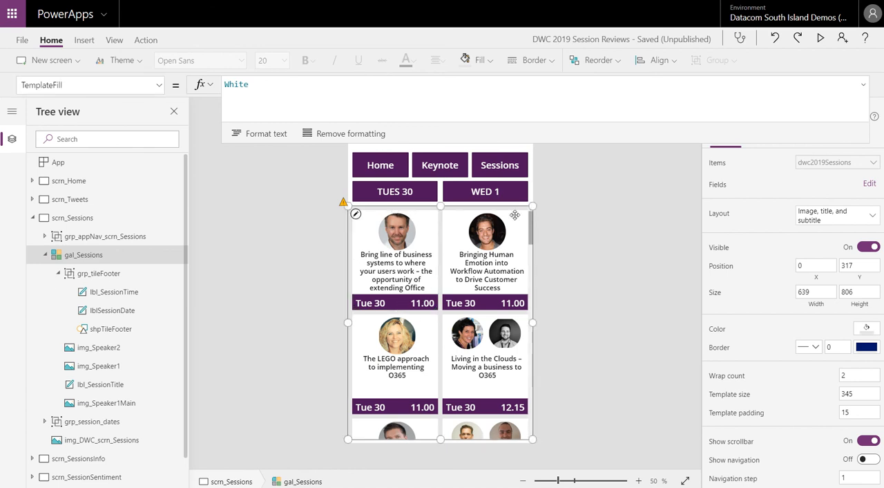
click(159, 84)
scroll(163, 207, up, 4)
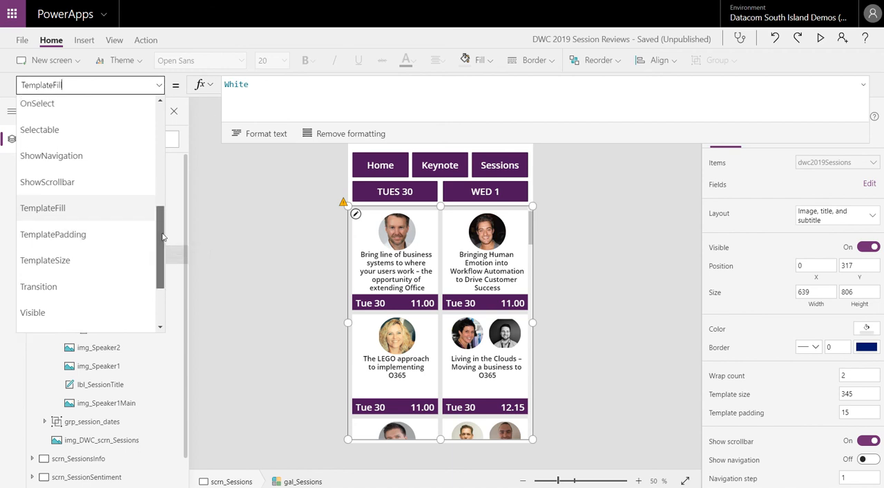
scroll(139, 158, up, 2)
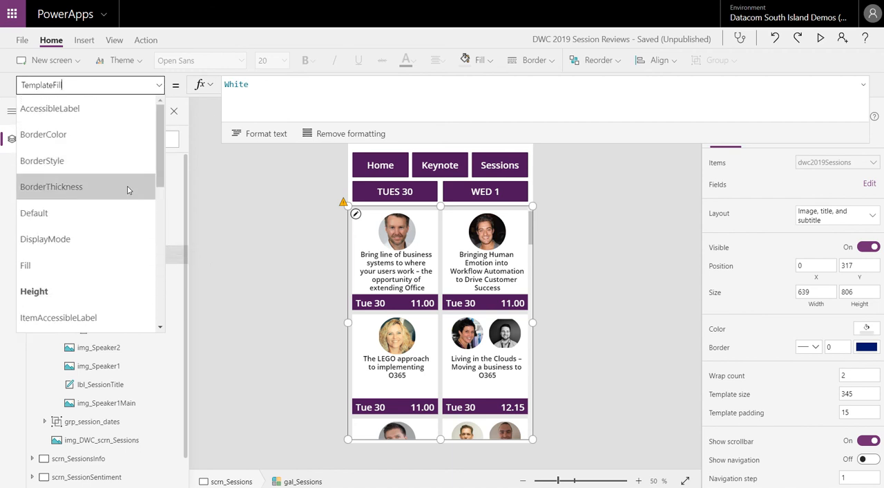
click(596, 203)
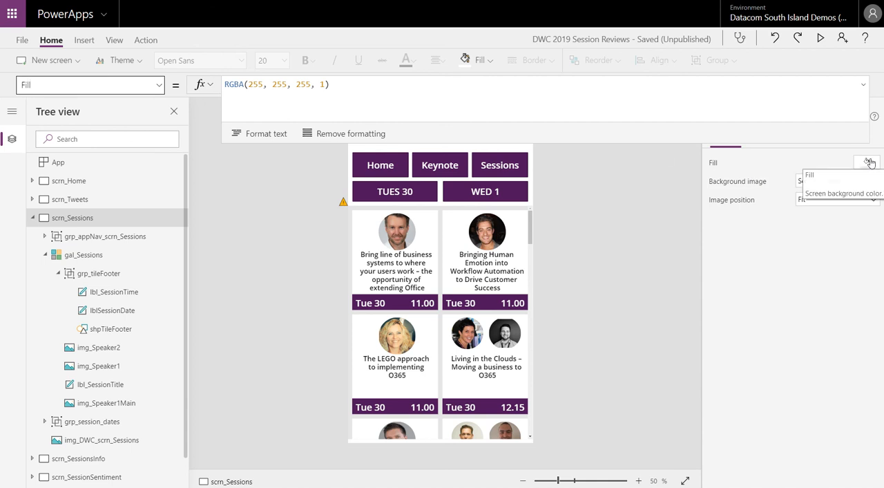
click(532, 278)
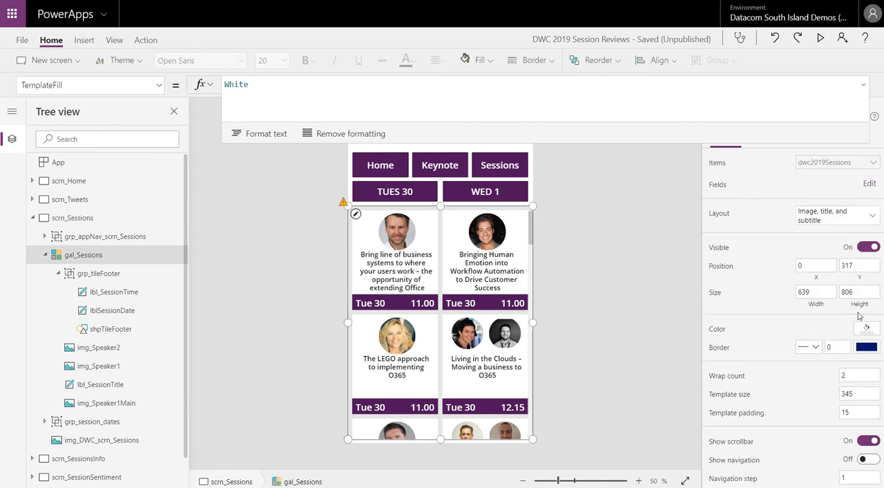
click(867, 331)
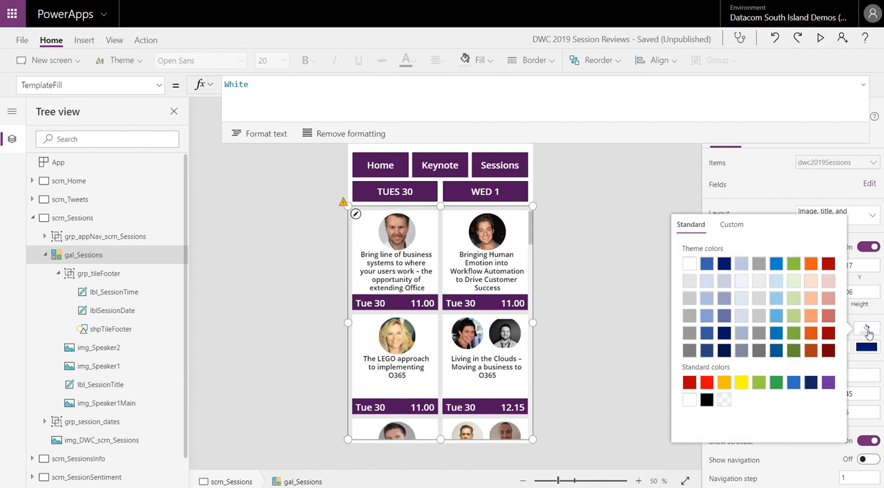
click(619, 279)
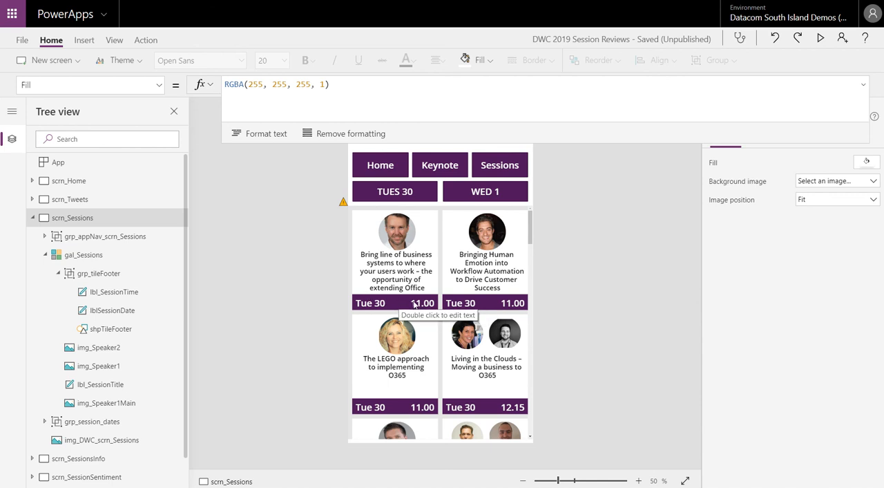
Select lblSessionDate in the first session tile and examine the locale, weekday and day codes in its Text formula.
click(373, 303)
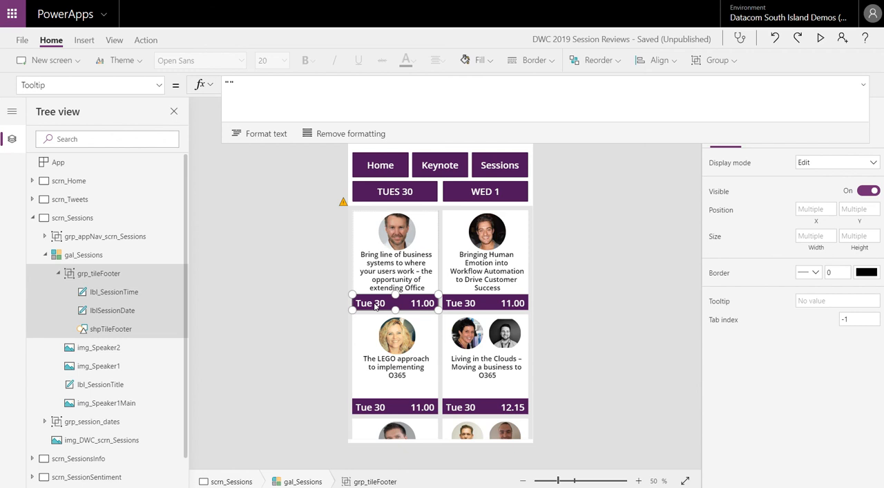
click(375, 304)
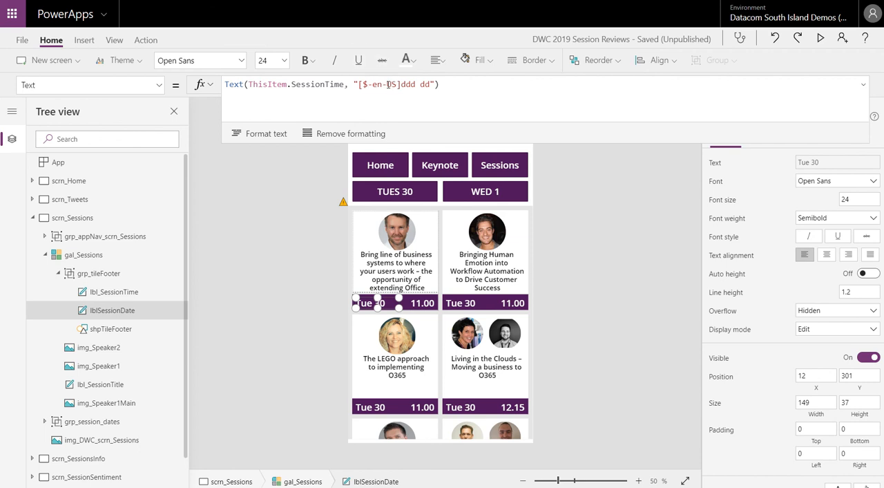
drag(388, 84, 393, 84)
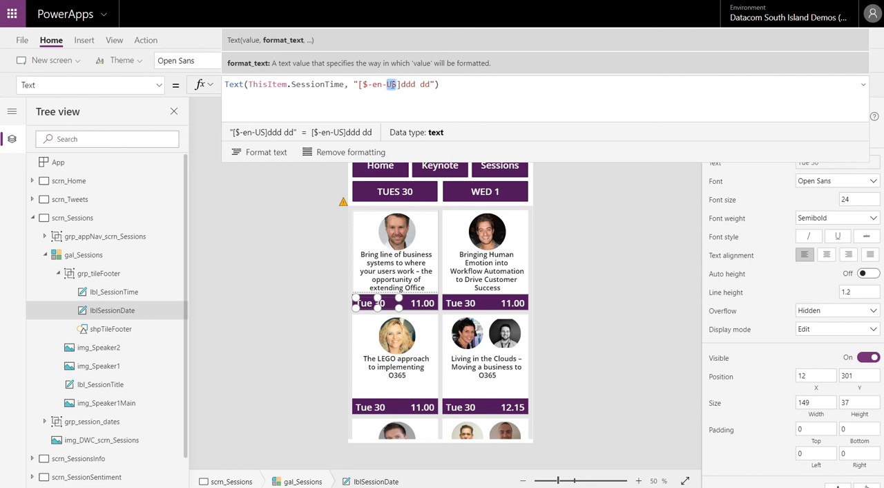
drag(401, 84, 417, 84)
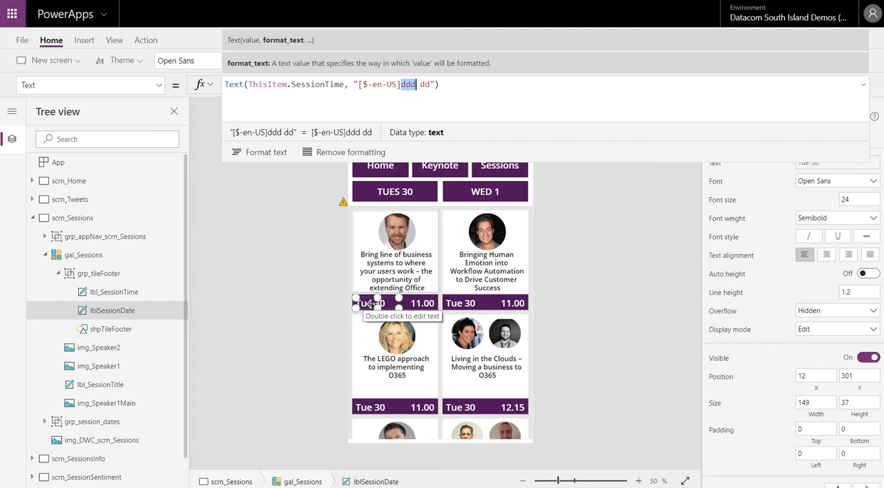
double_click(425, 85)
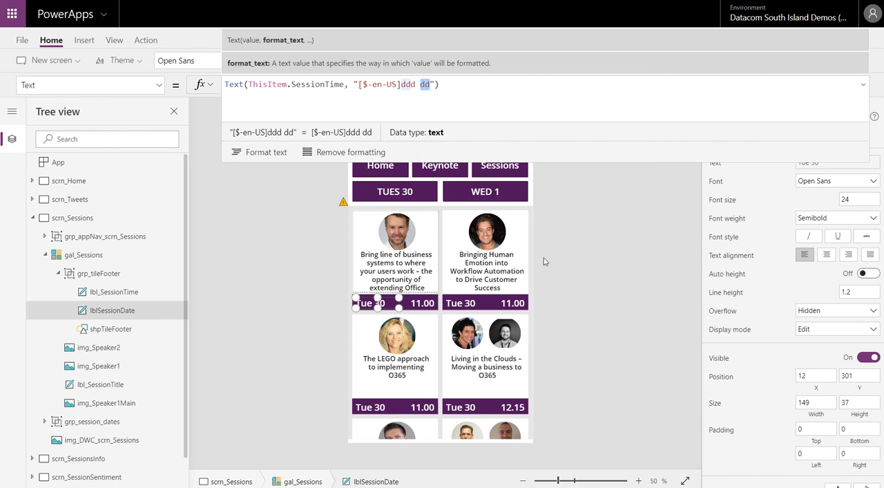
click(560, 198)
Examine lbl_SessionTime's Text formula in the first session tile, then collapse scrn_Sessions.
click(427, 307)
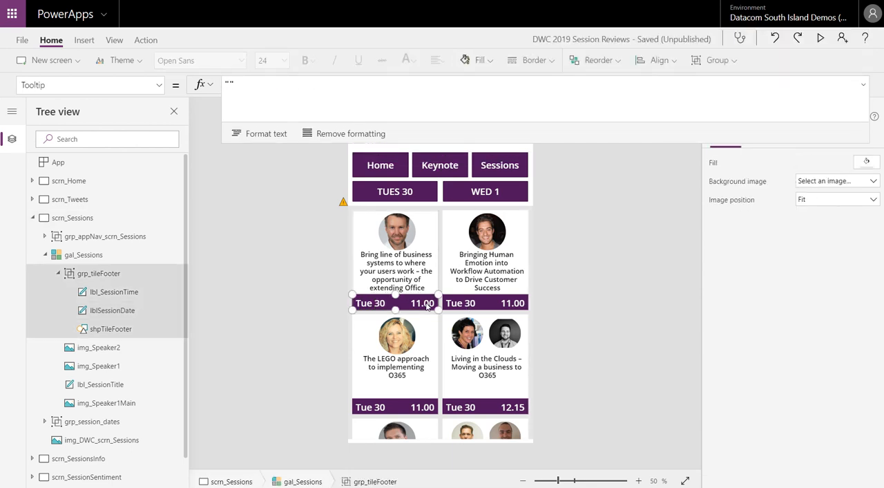
click(426, 306)
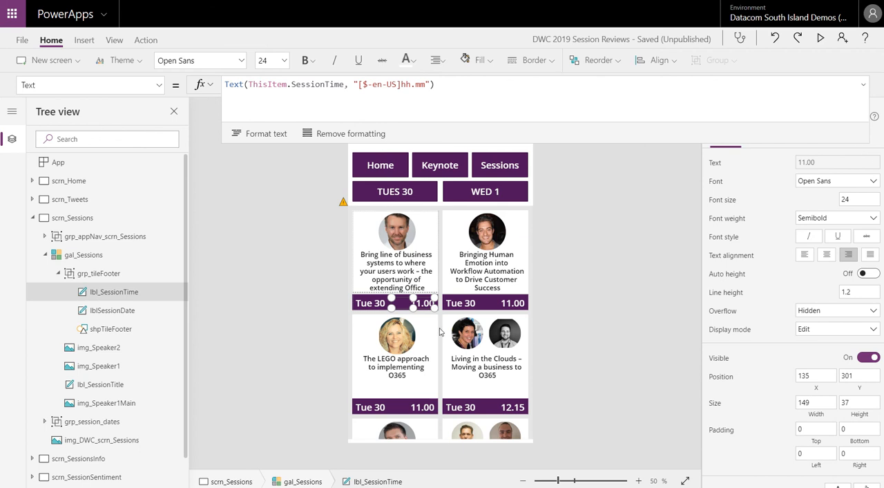
click(72, 217)
click(32, 218)
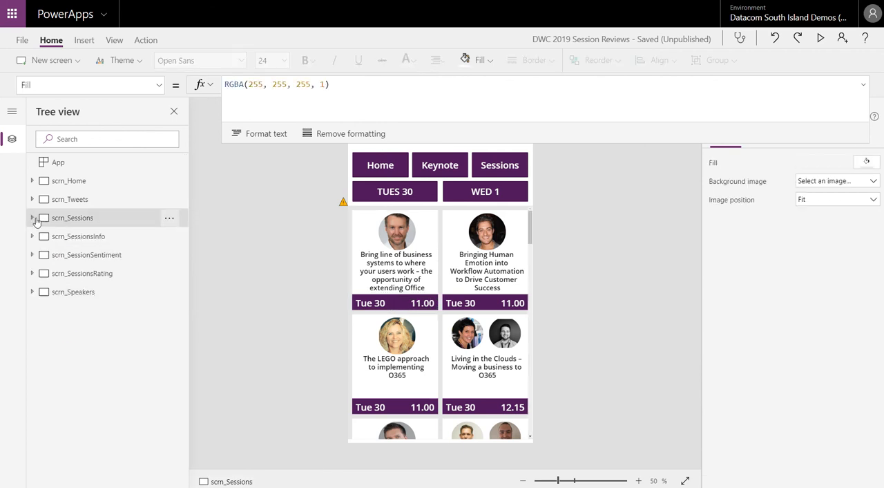
Preview the app from scrn_SessionsInfo, read through the session description, open its rating form, and exit the preview.
click(78, 237)
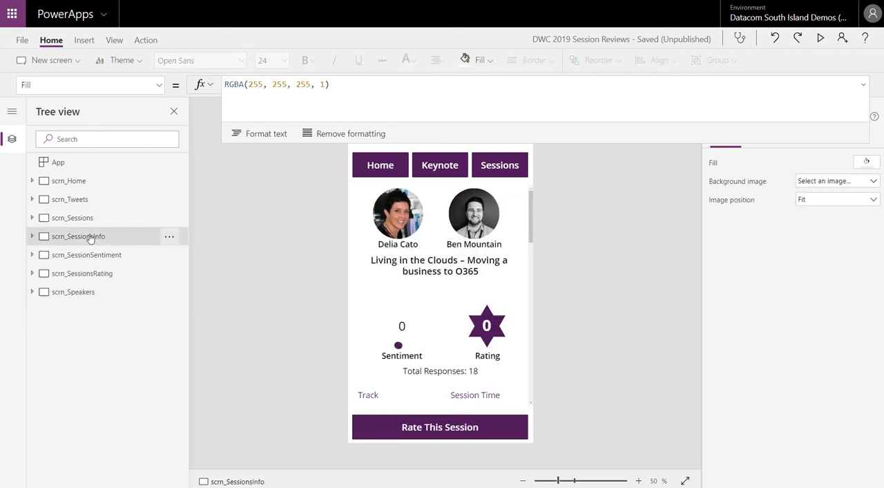
click(821, 38)
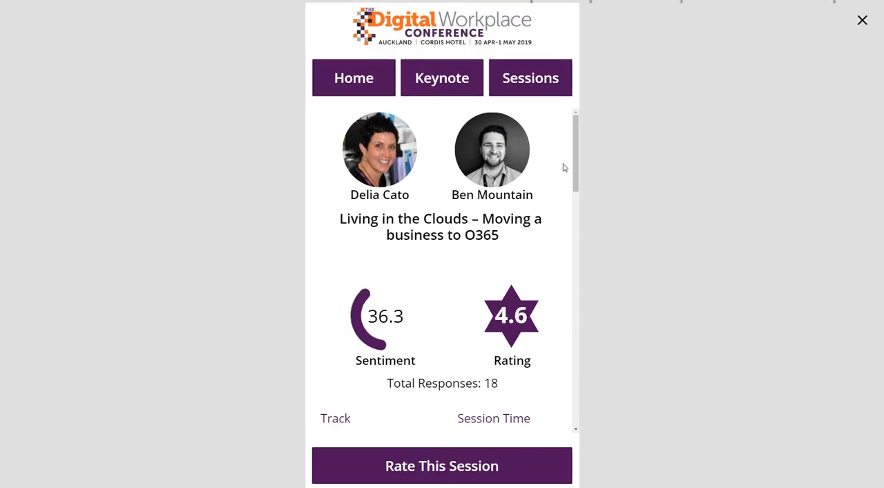
drag(577, 148, 587, 284)
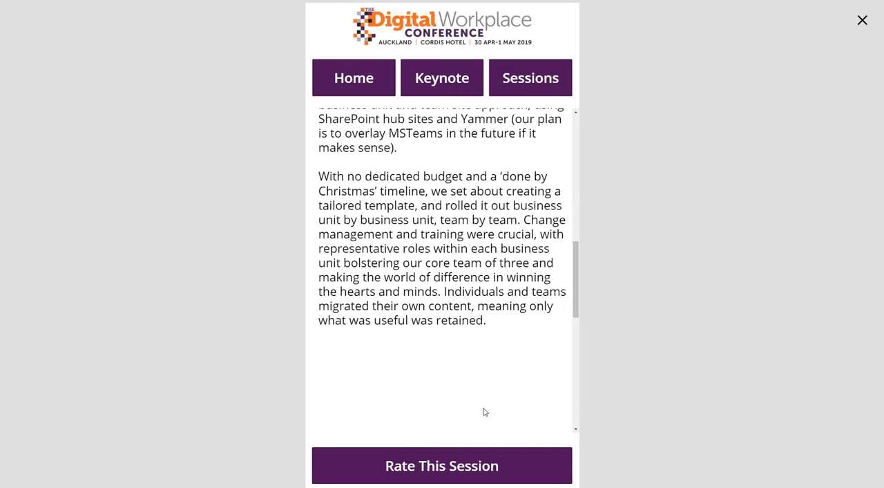
click(408, 472)
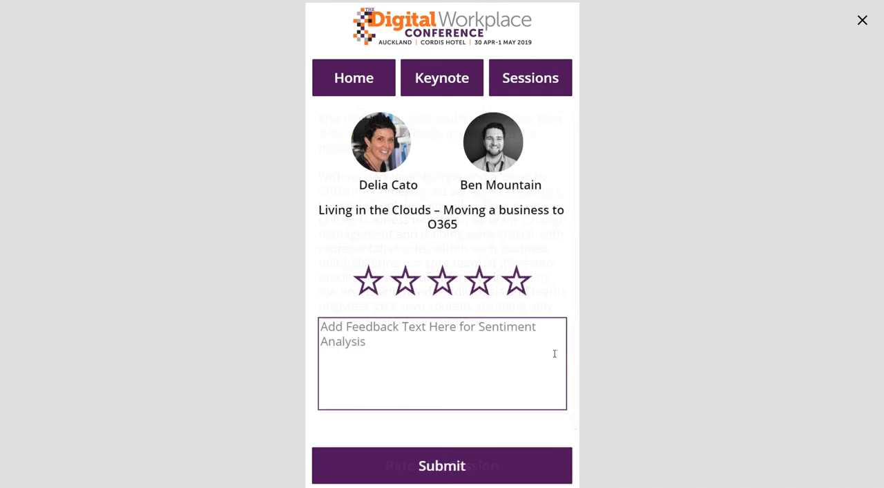
click(865, 21)
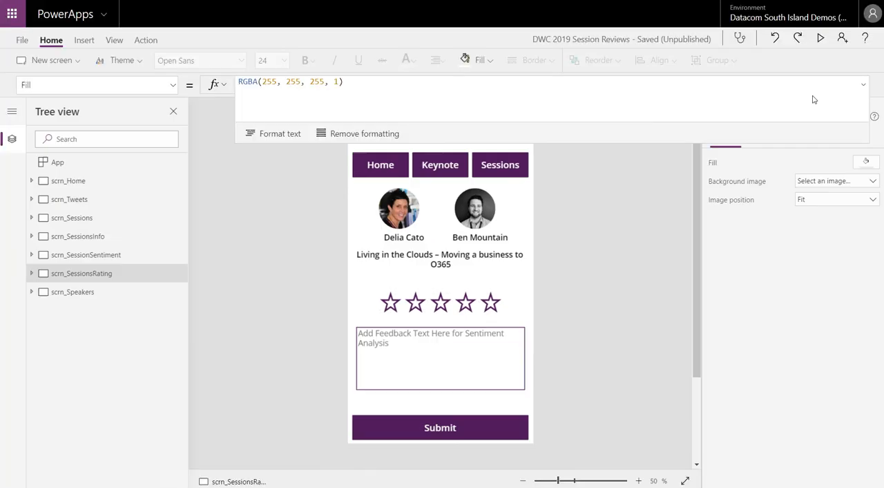
Inspect the Rating card with the stars and the Feedback card below it in Form1 on scrn_SessionsRating.
click(375, 308)
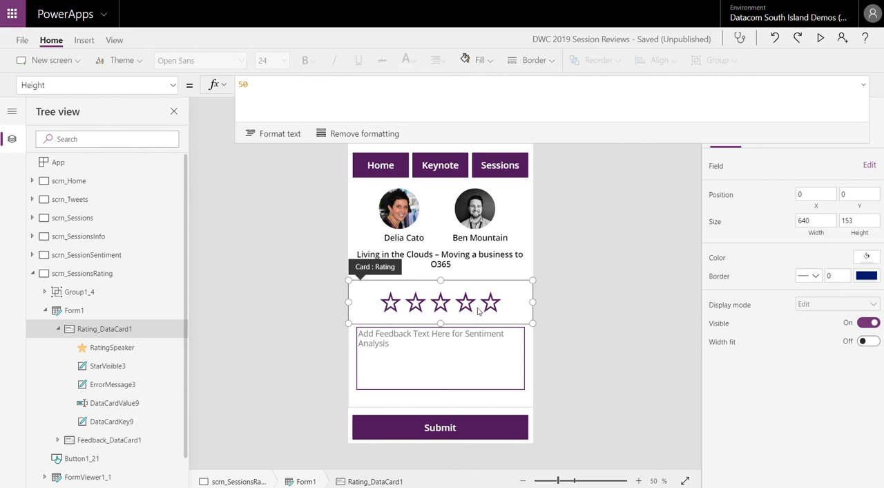
click(407, 354)
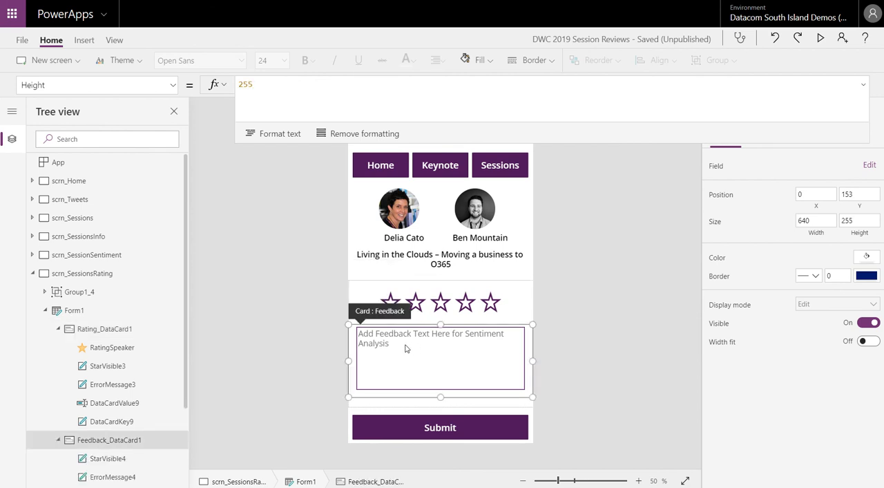
Select the Submit button and examine its full OnSelect formula, from the DWC2019SentimentPowerApp flow call to the form reset.
click(495, 427)
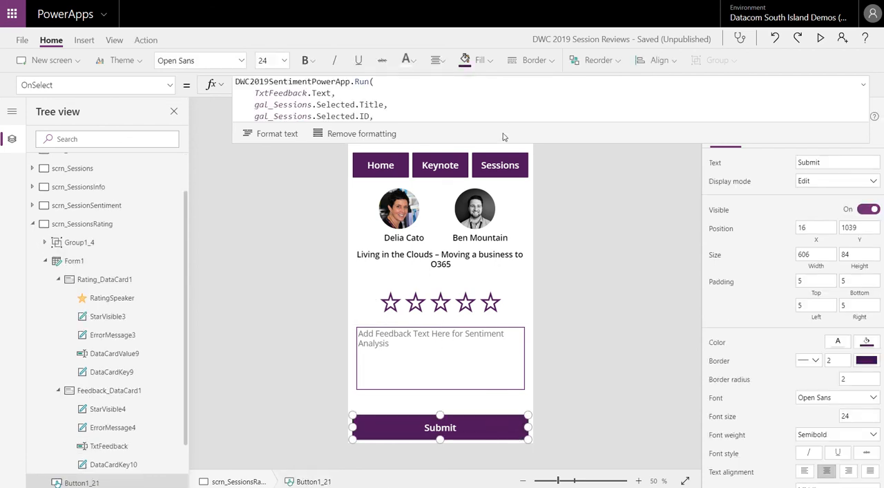
drag(530, 144, 542, 204)
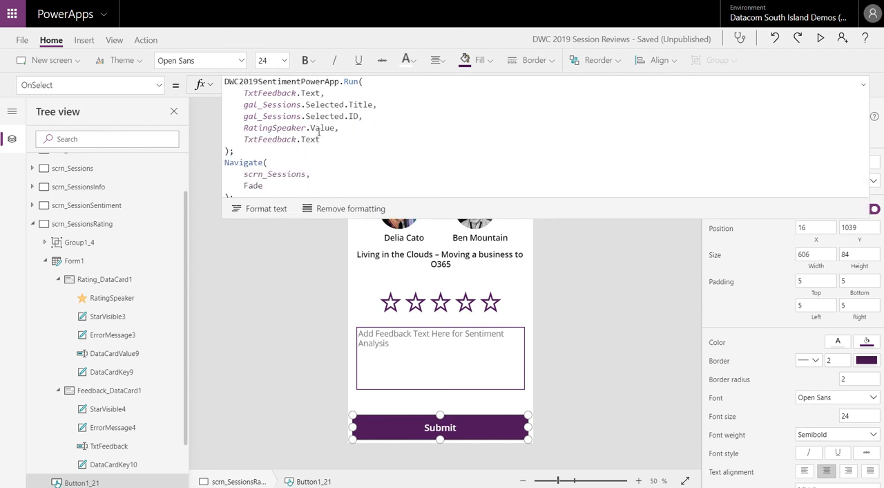
click(332, 91)
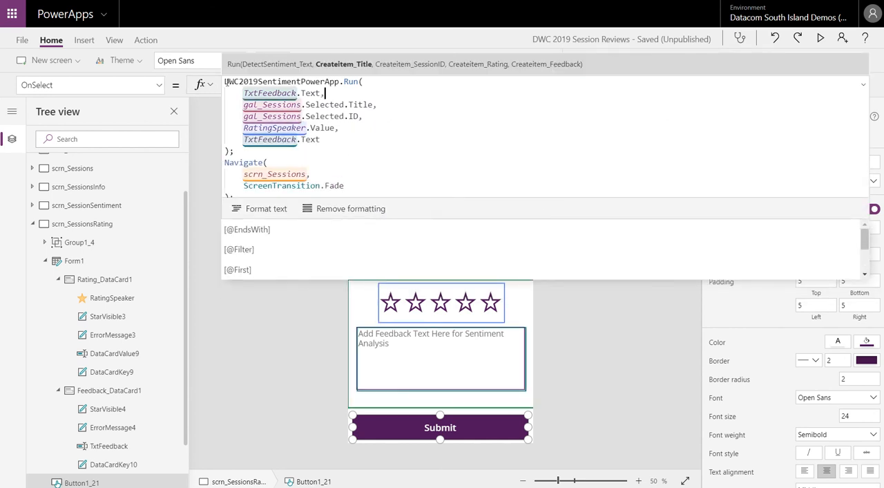
drag(225, 83, 339, 84)
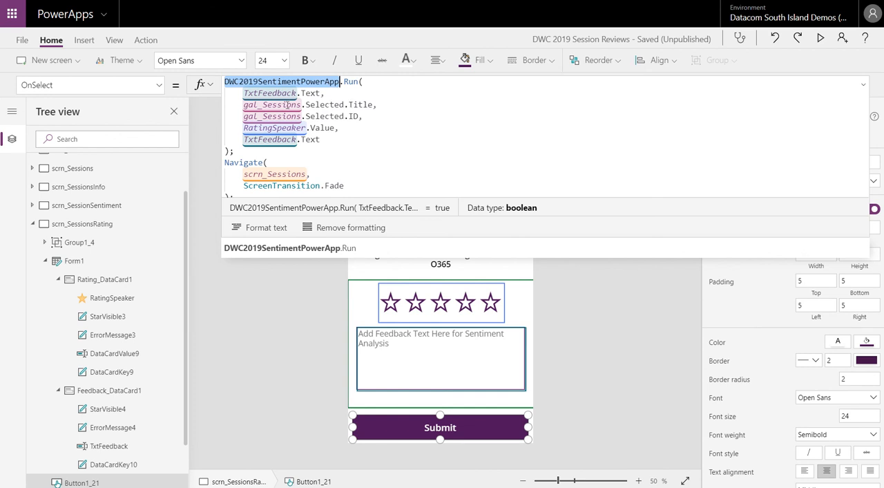
scroll(345, 156, down, 1)
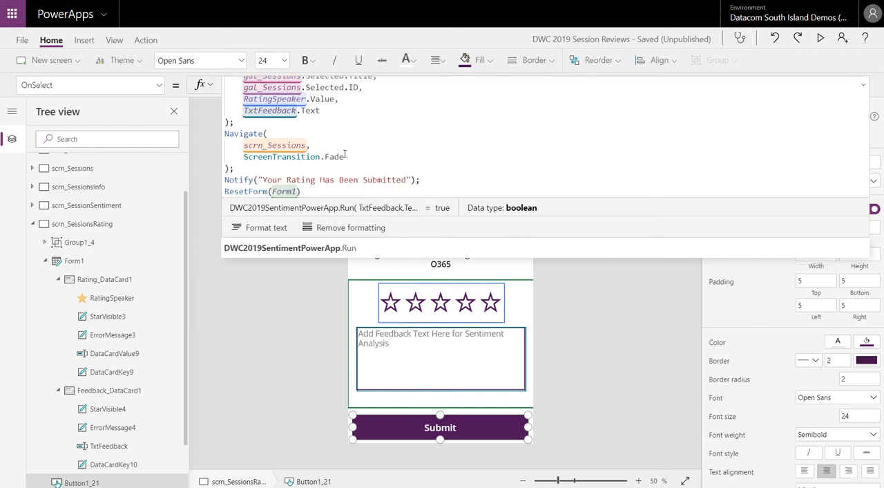